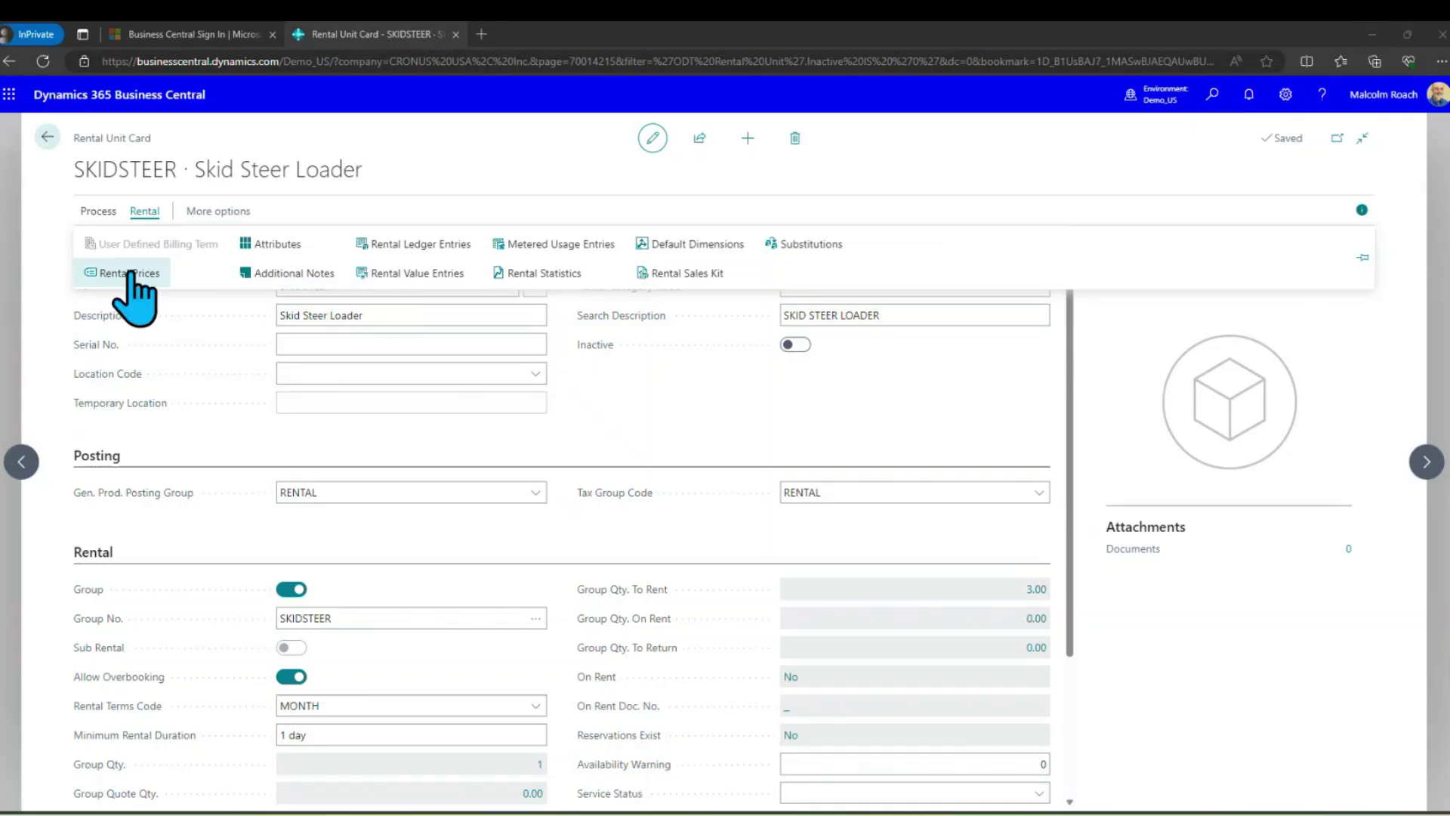
pyautogui.click(130, 273)
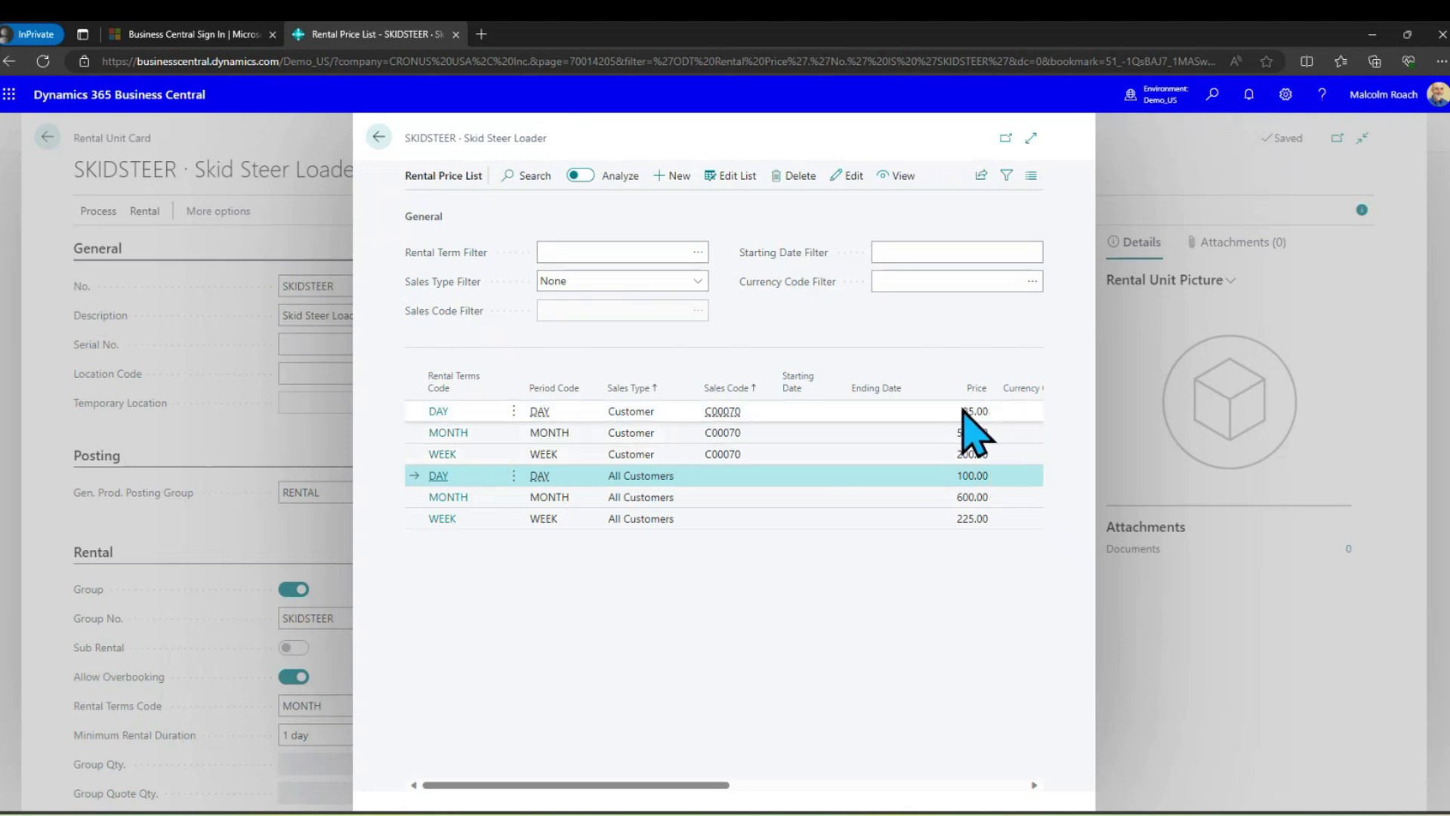
# Step: Leave the SKIDSTEER unit, return to the ODT General Rentals home page and show the Customers list
pyautogui.click(378, 137)
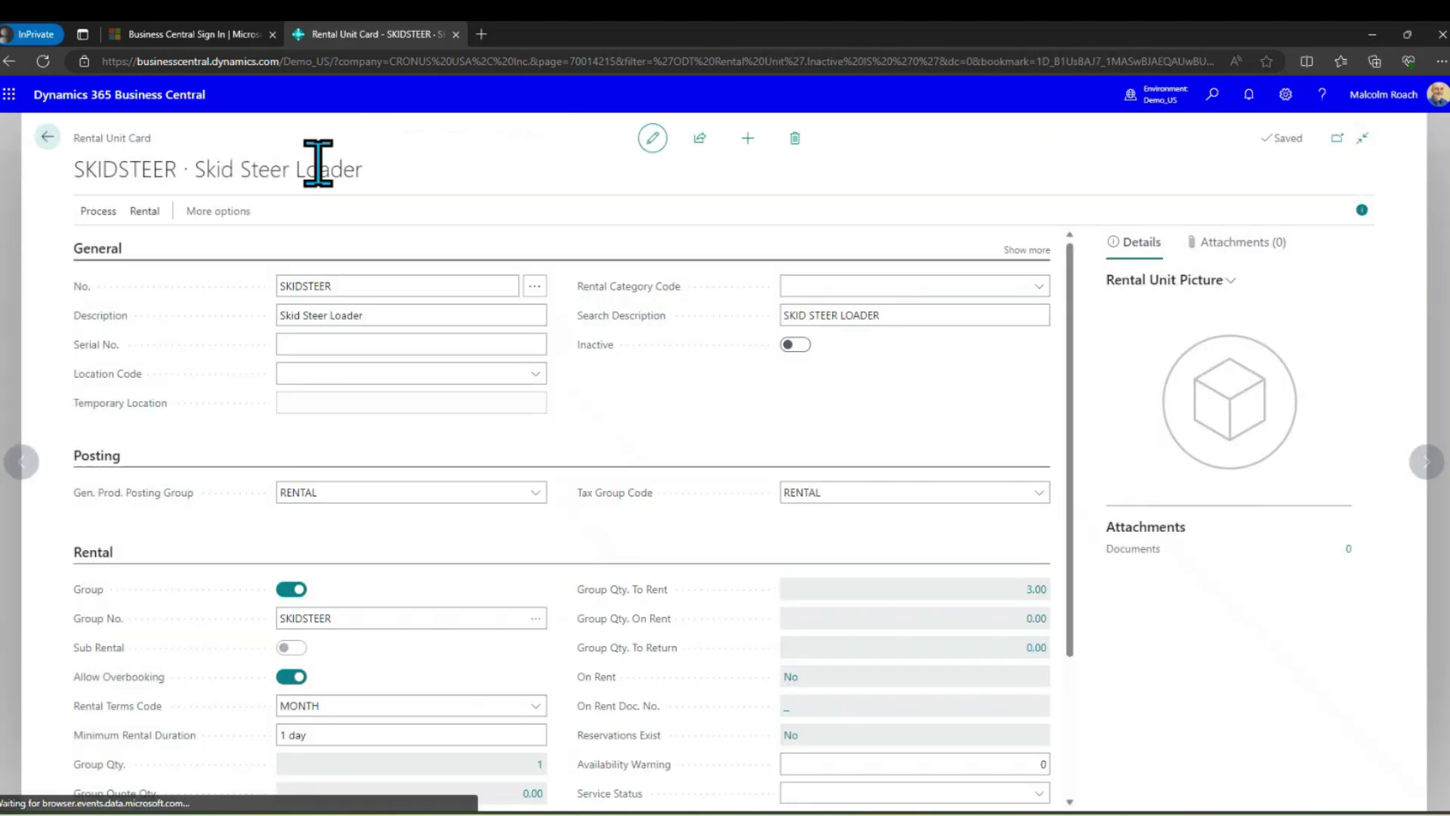
pyautogui.click(47, 137)
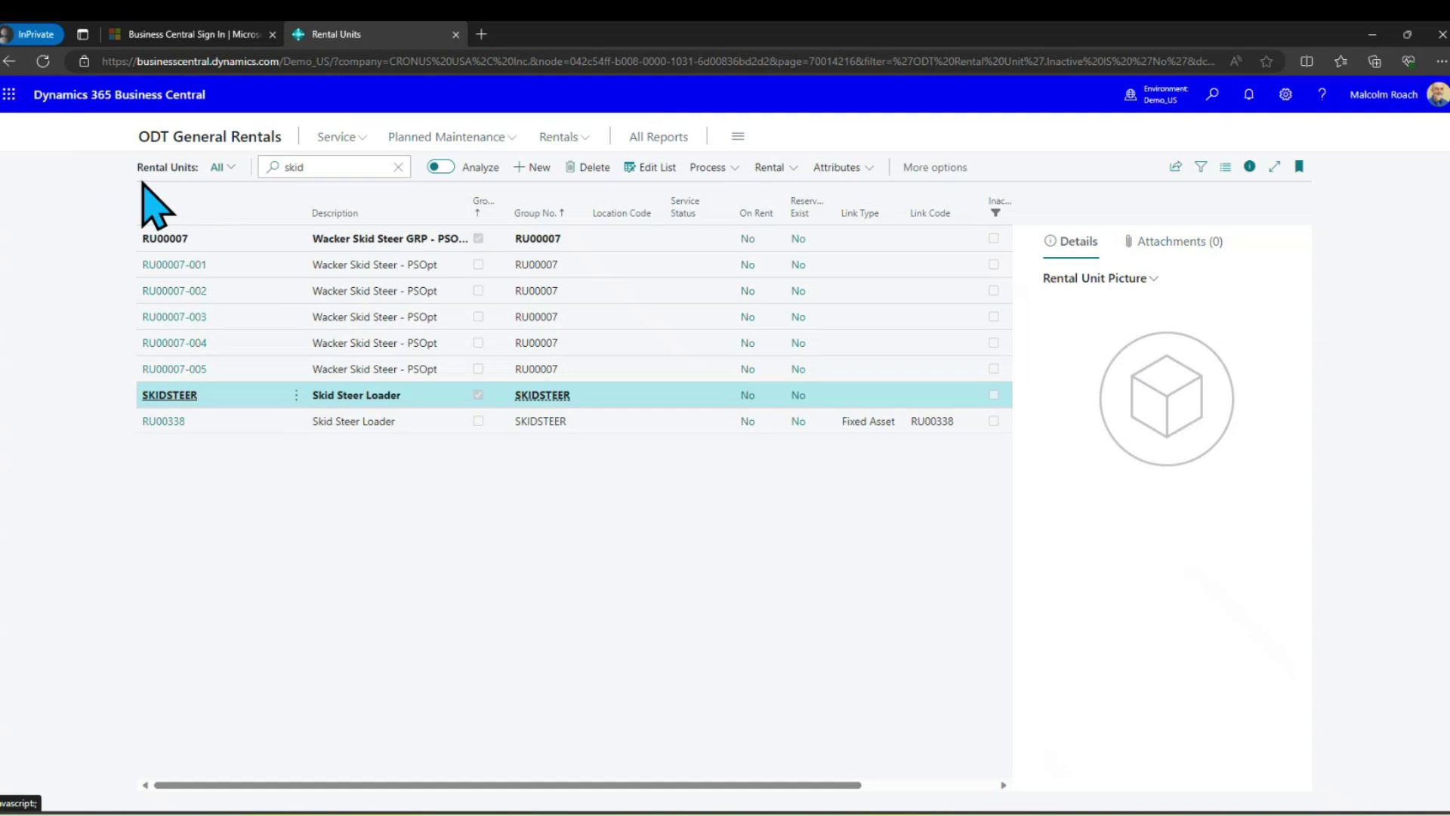
pyautogui.click(172, 139)
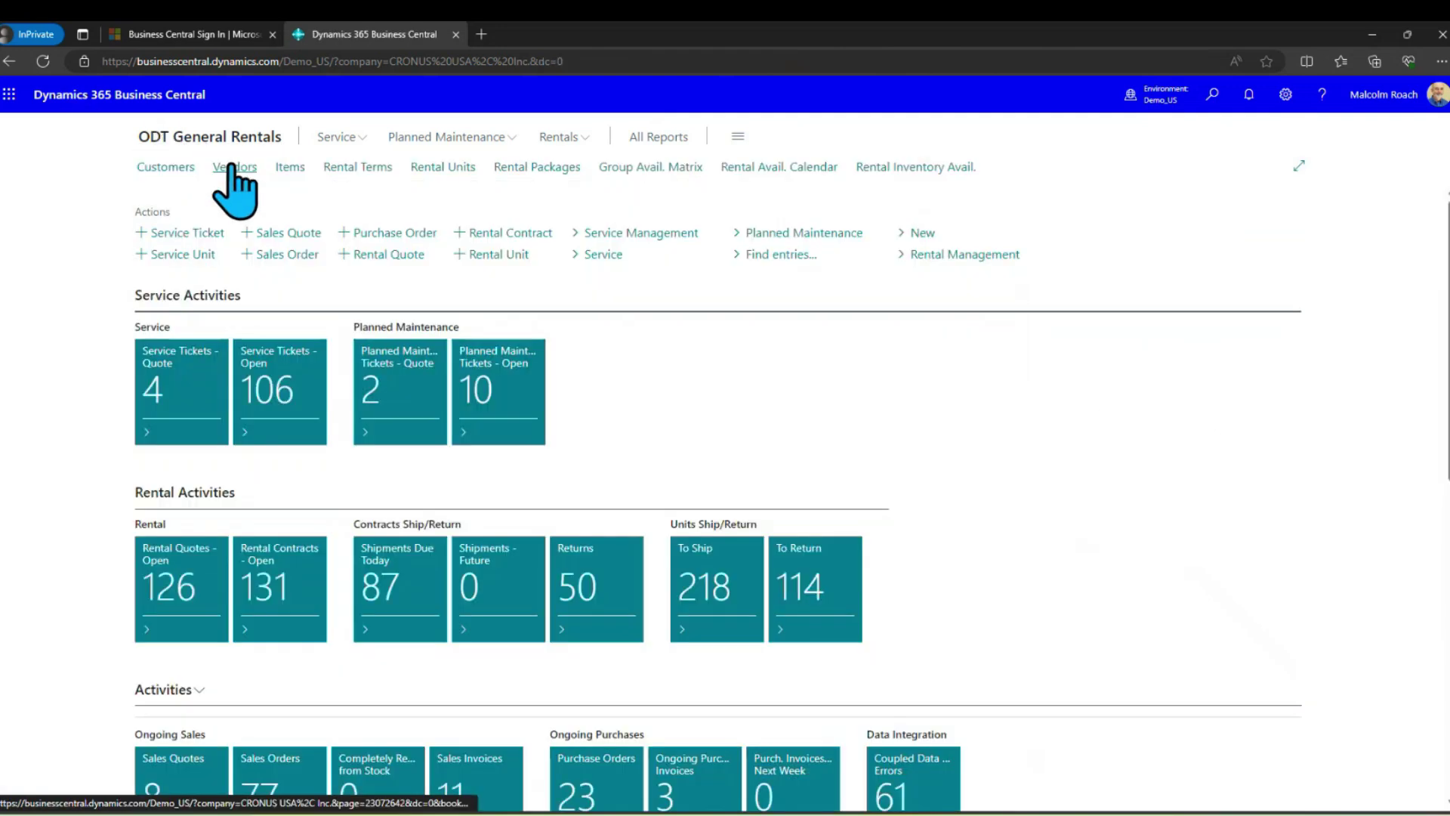
pyautogui.click(166, 167)
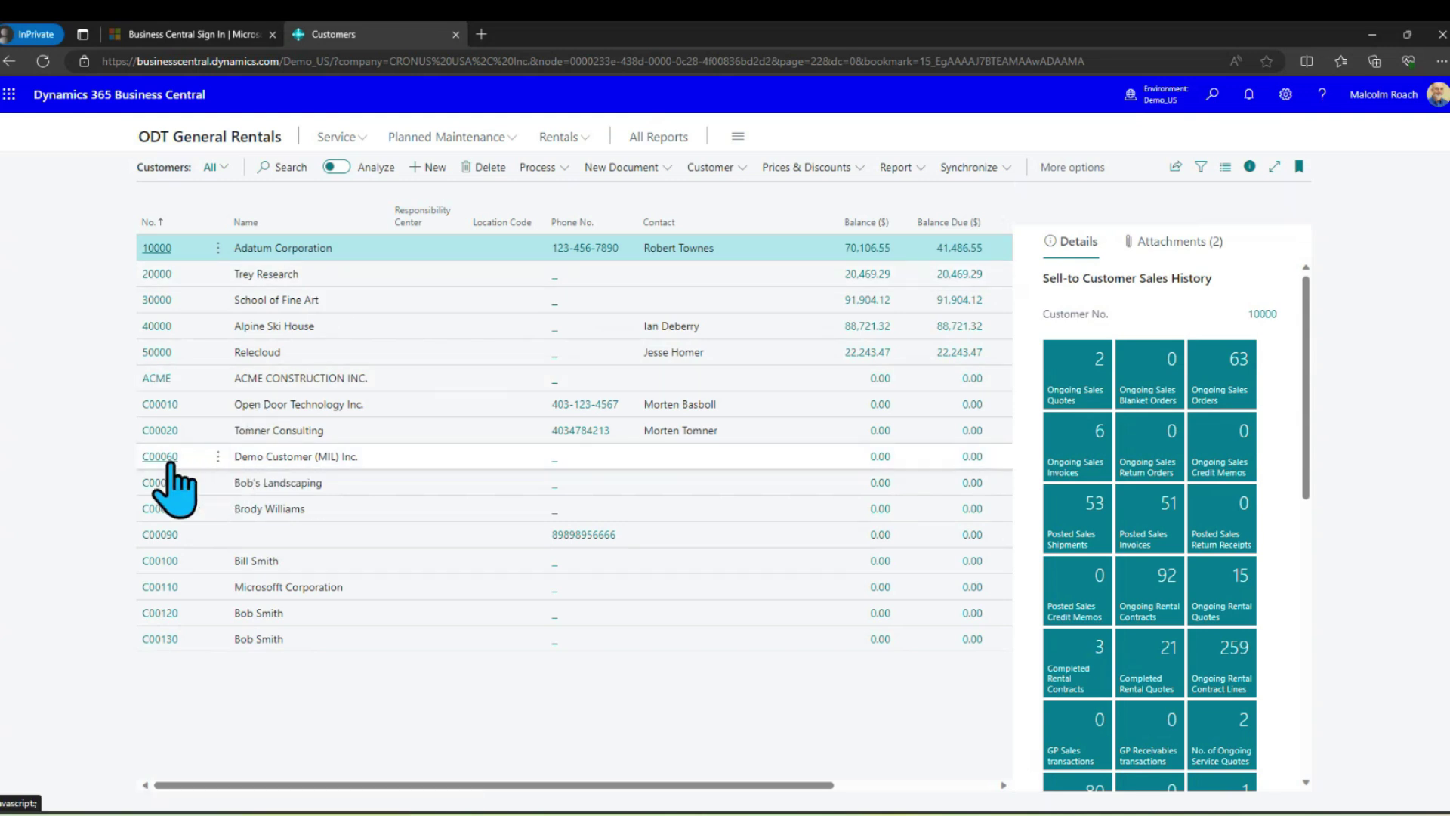
# Step: Check ACME's 10% Default Rental Disc. % under Rentals, then go back to the home page
pyautogui.click(157, 378)
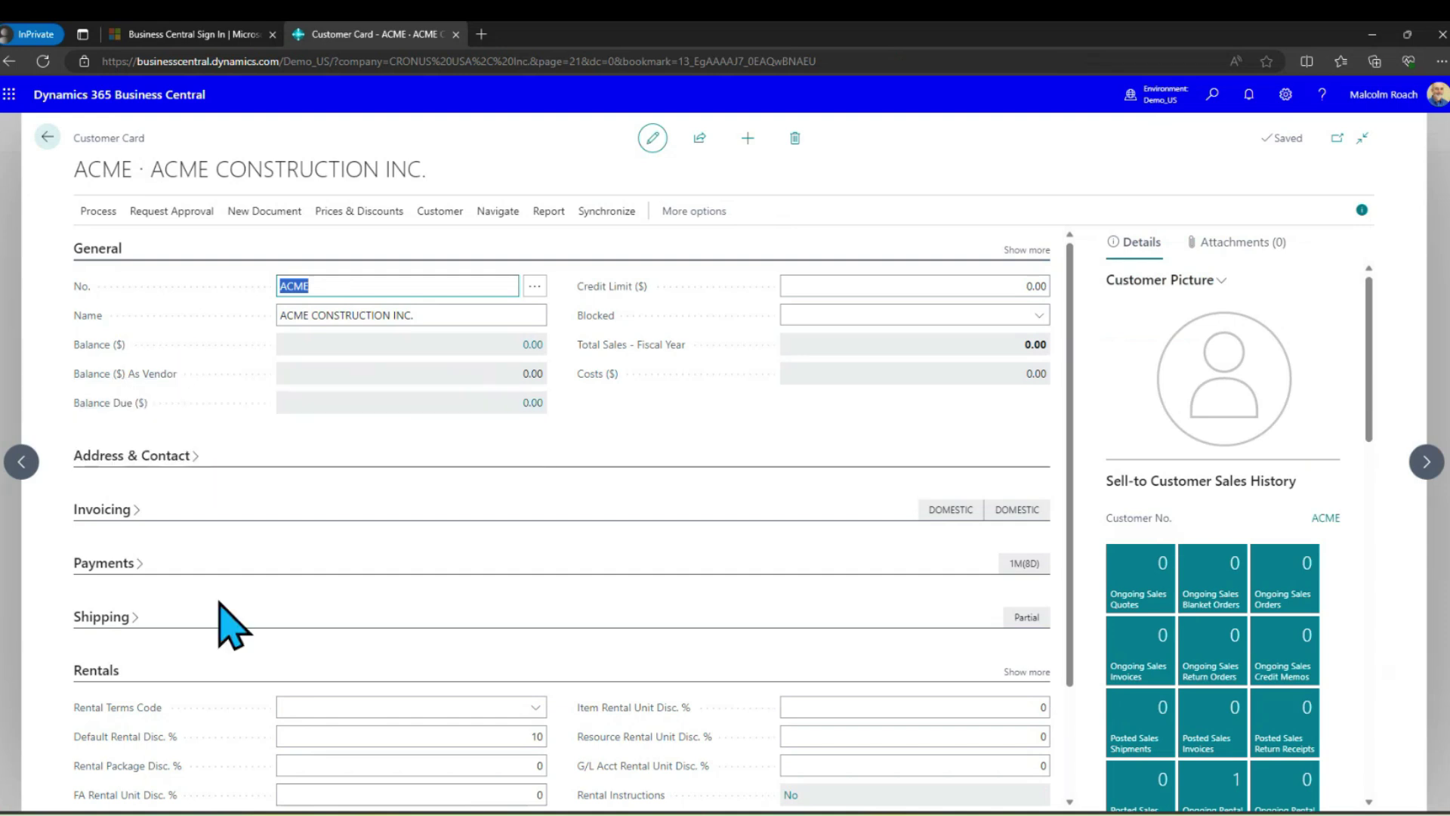
pyautogui.scroll(-1, 230, 634)
pyautogui.moveTo(121, 654)
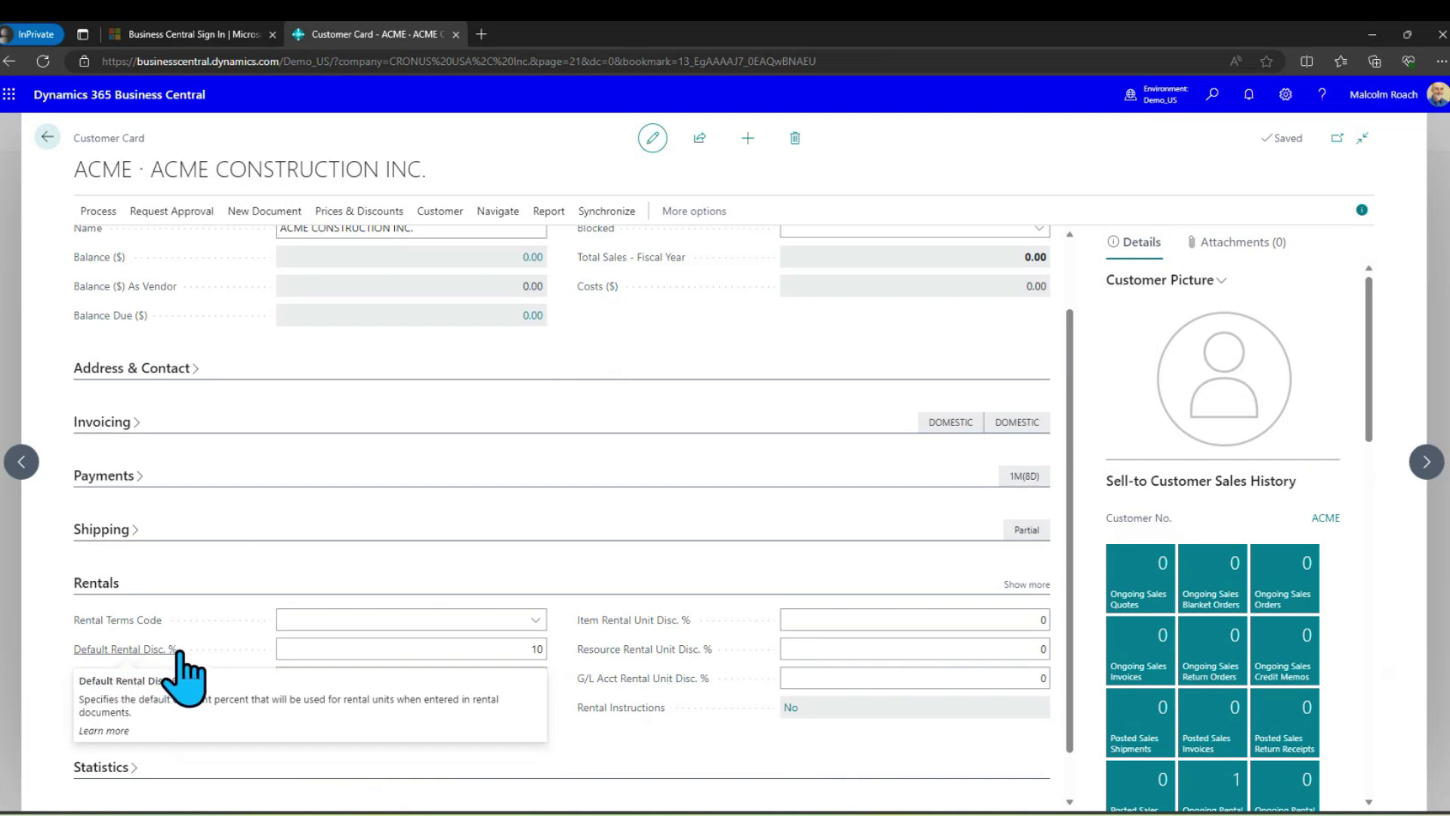
pyautogui.click(537, 648)
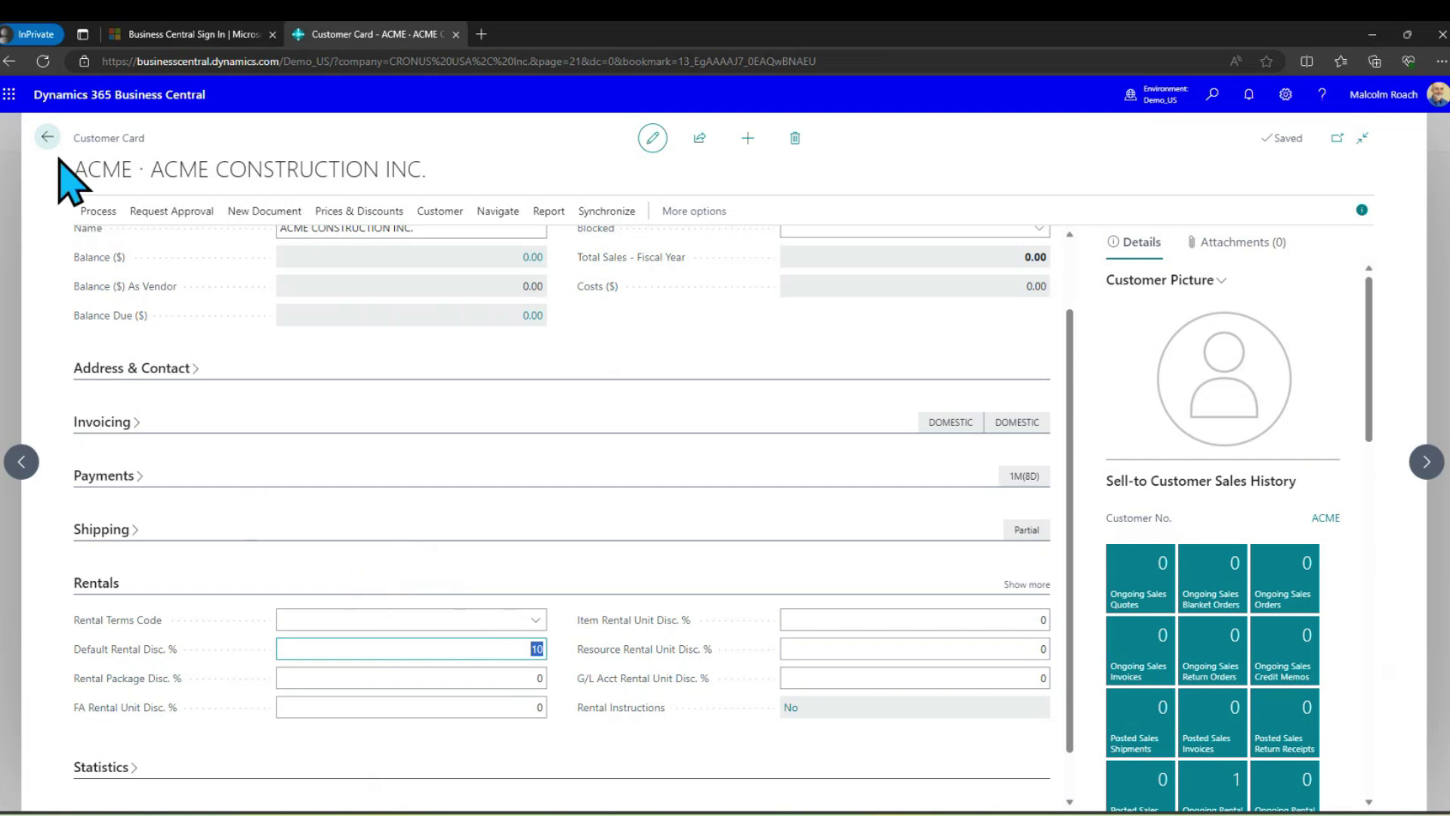
pyautogui.click(47, 137)
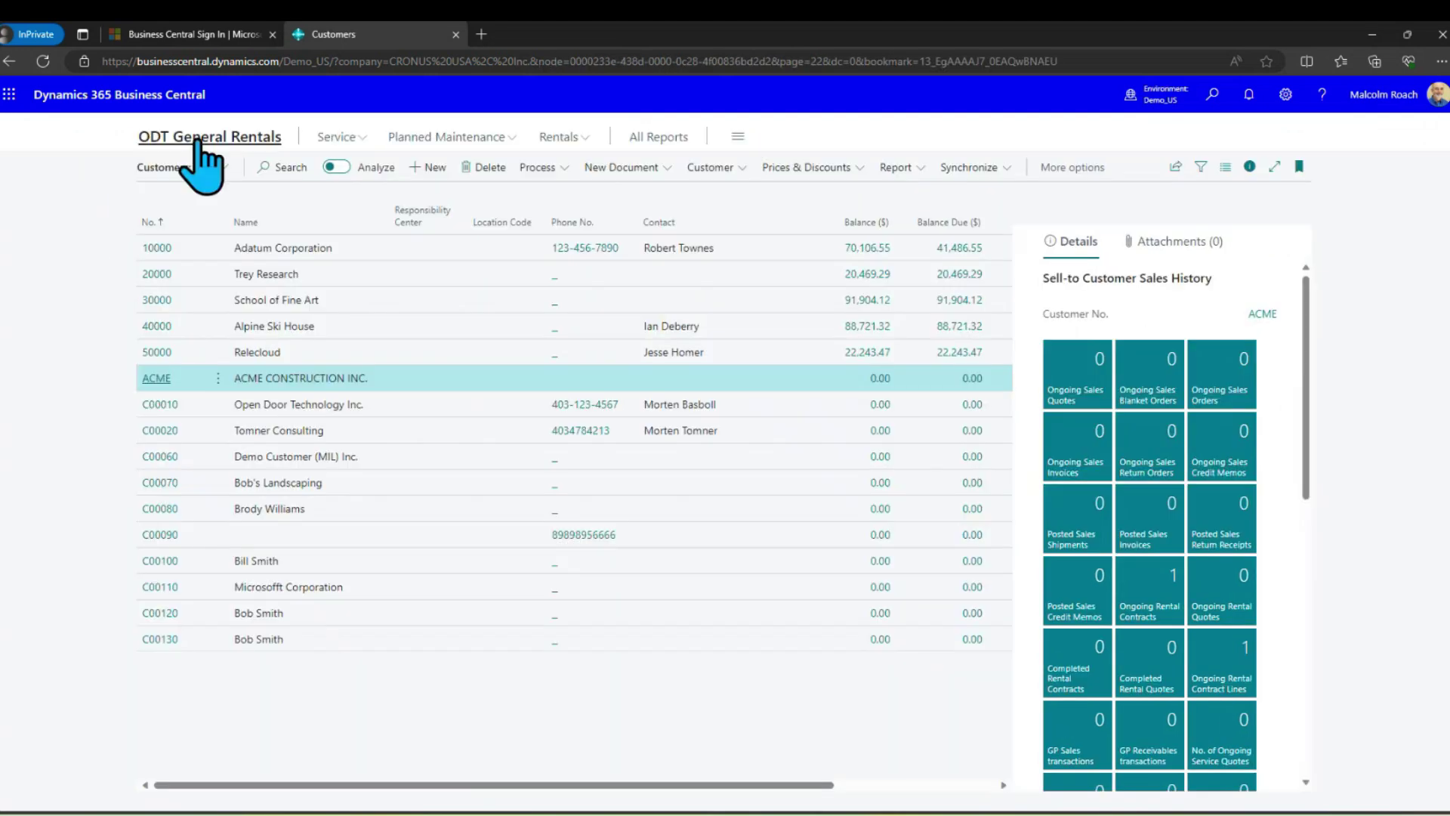
pyautogui.click(199, 138)
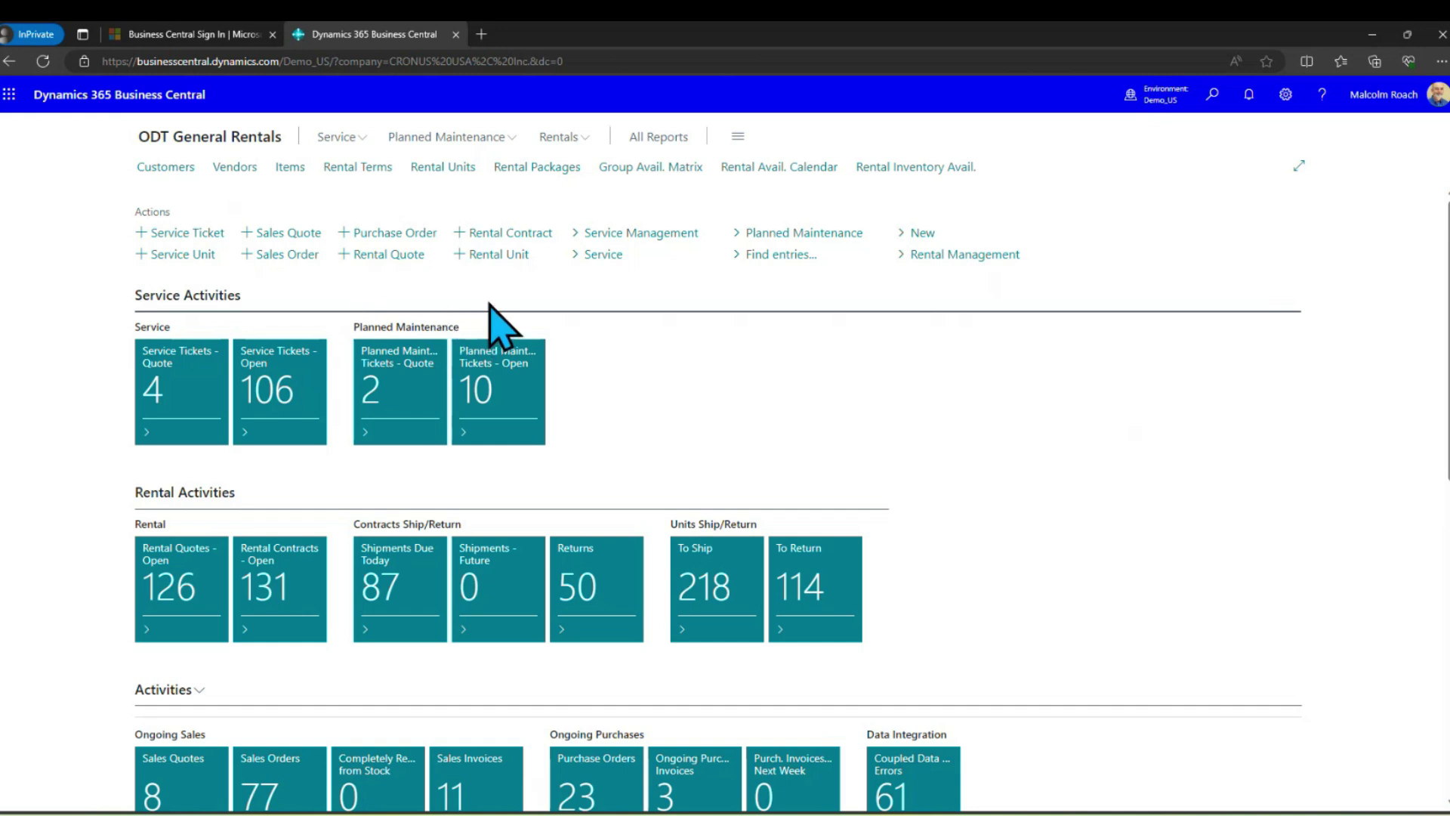
# Step: Start a new rental contract with Adatum Corporation as the Sell-to Customer
pyautogui.click(505, 233)
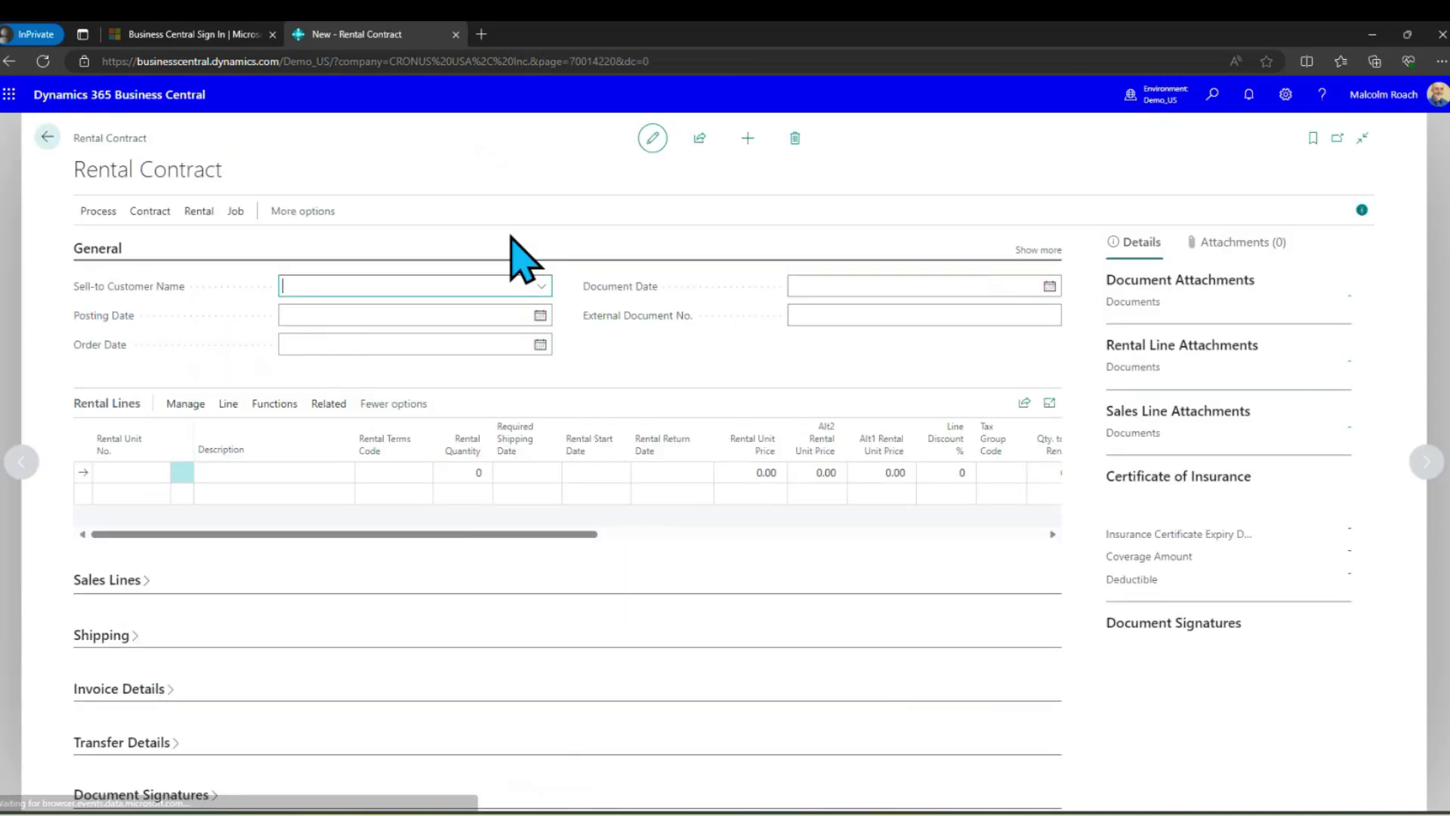
pyautogui.click(541, 286)
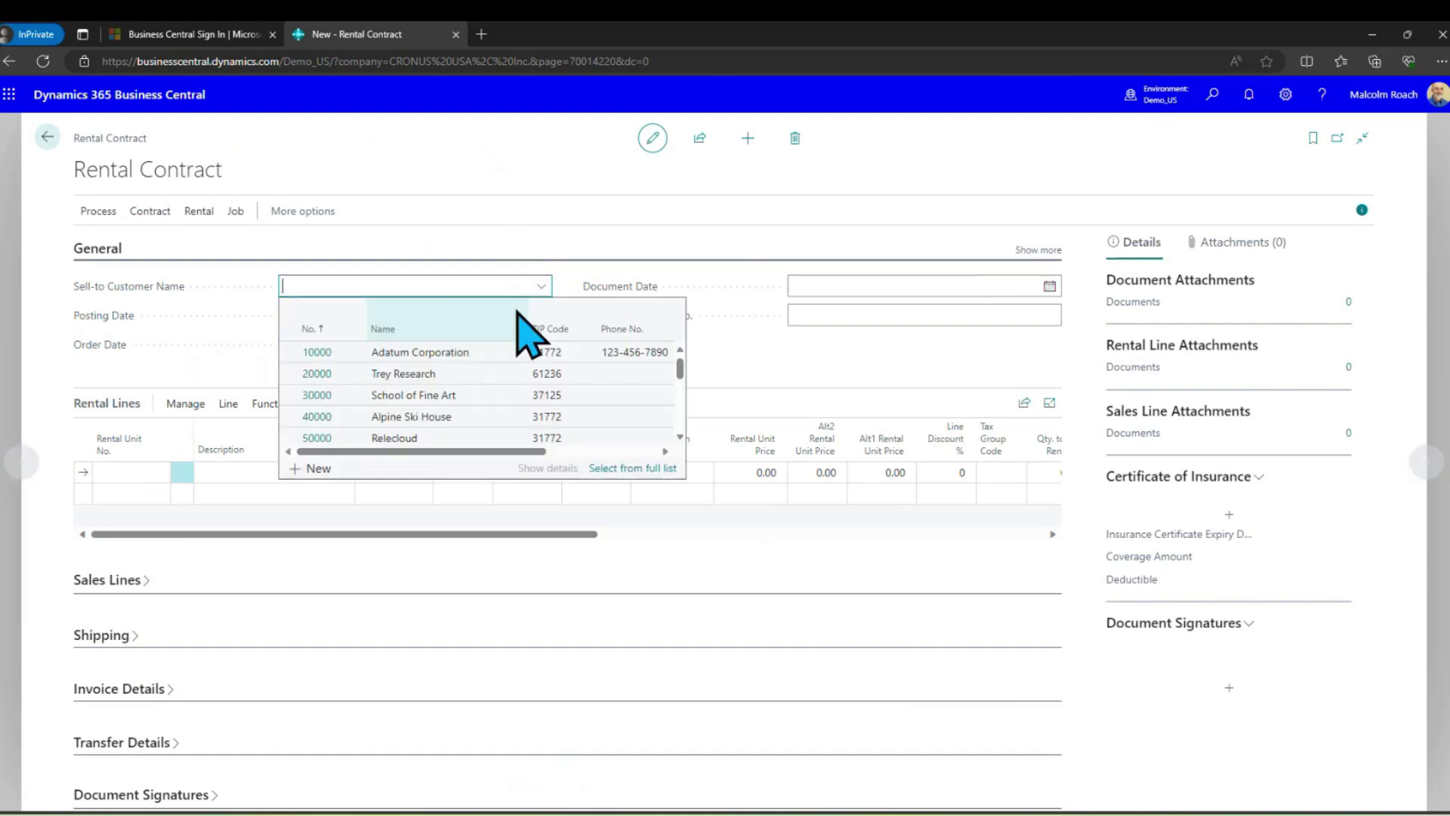
pyautogui.click(401, 354)
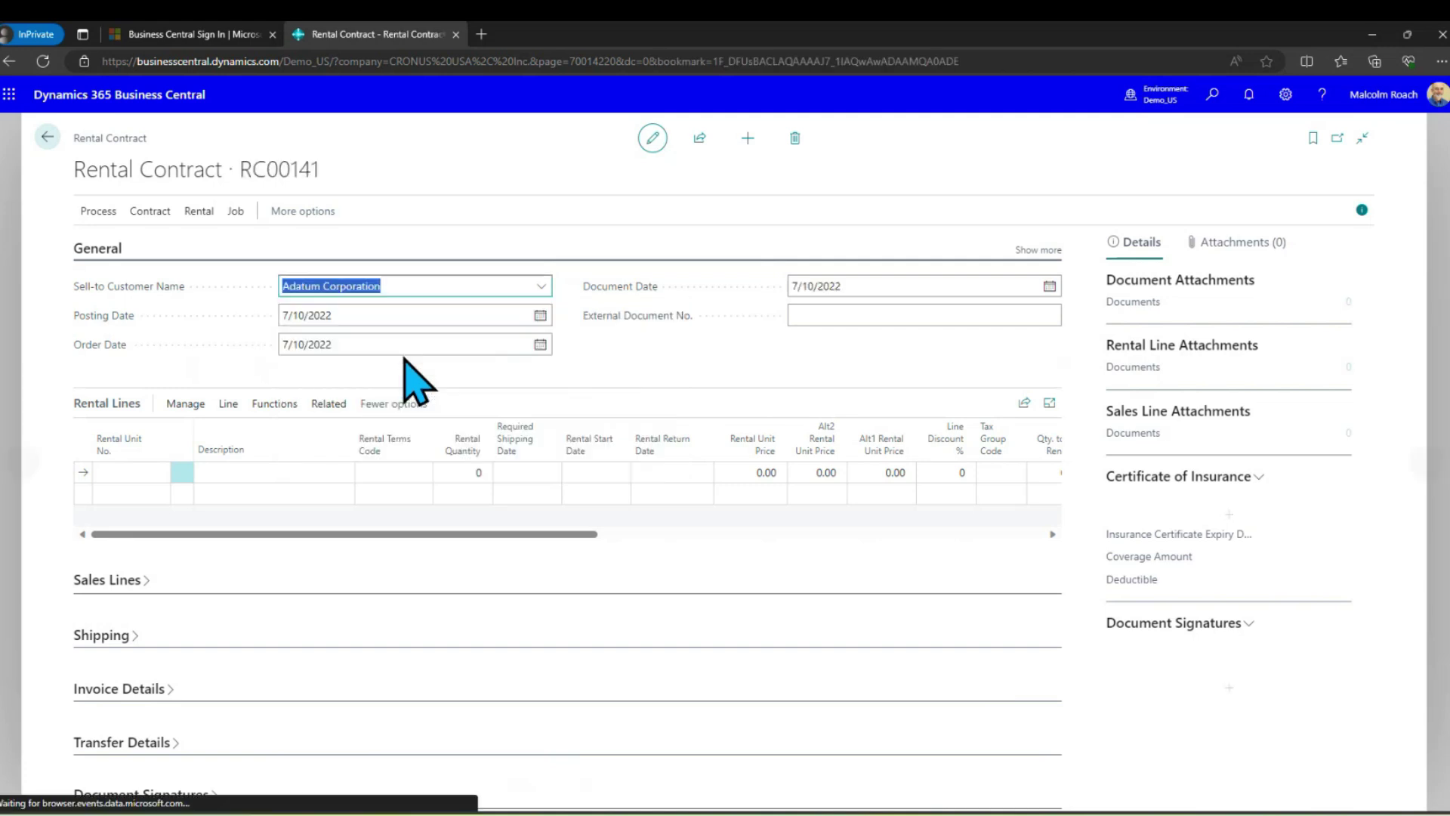
# Step: Add a line renting 1 SKIDSTEER Skid Steer Loader
pyautogui.click(126, 474)
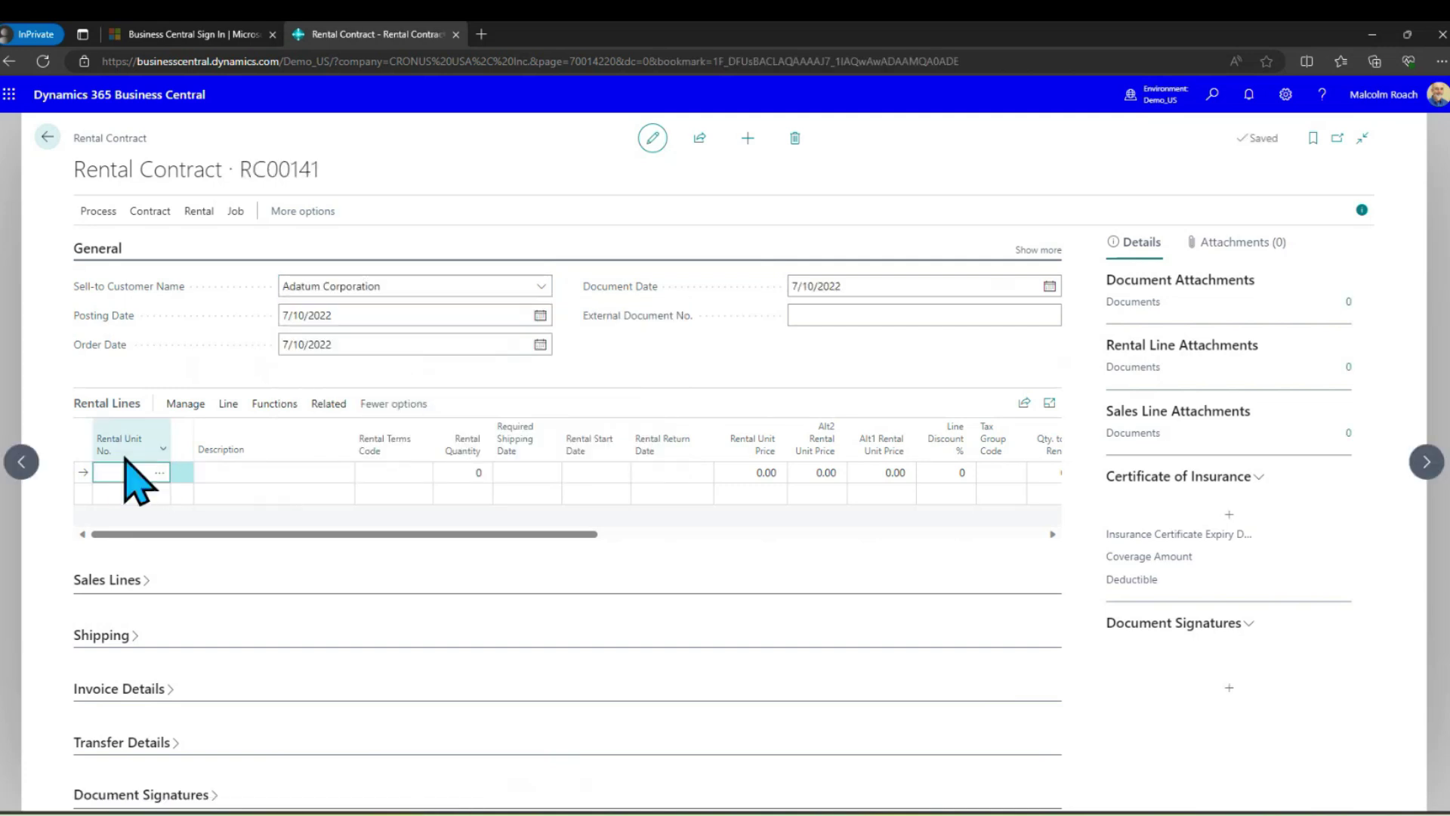
pyautogui.write('skidst')
pyautogui.press('Tab')
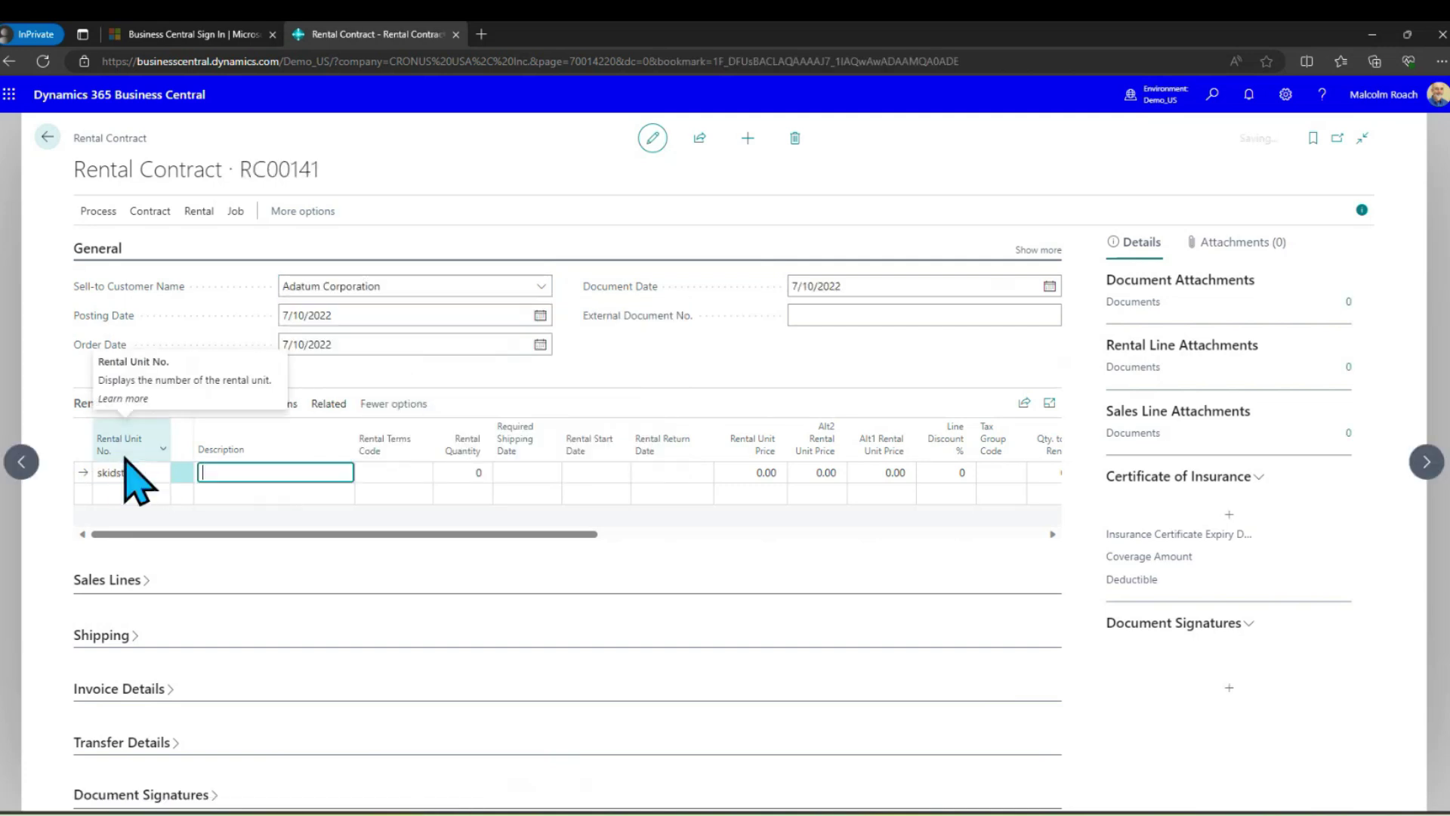
pyautogui.click(476, 469)
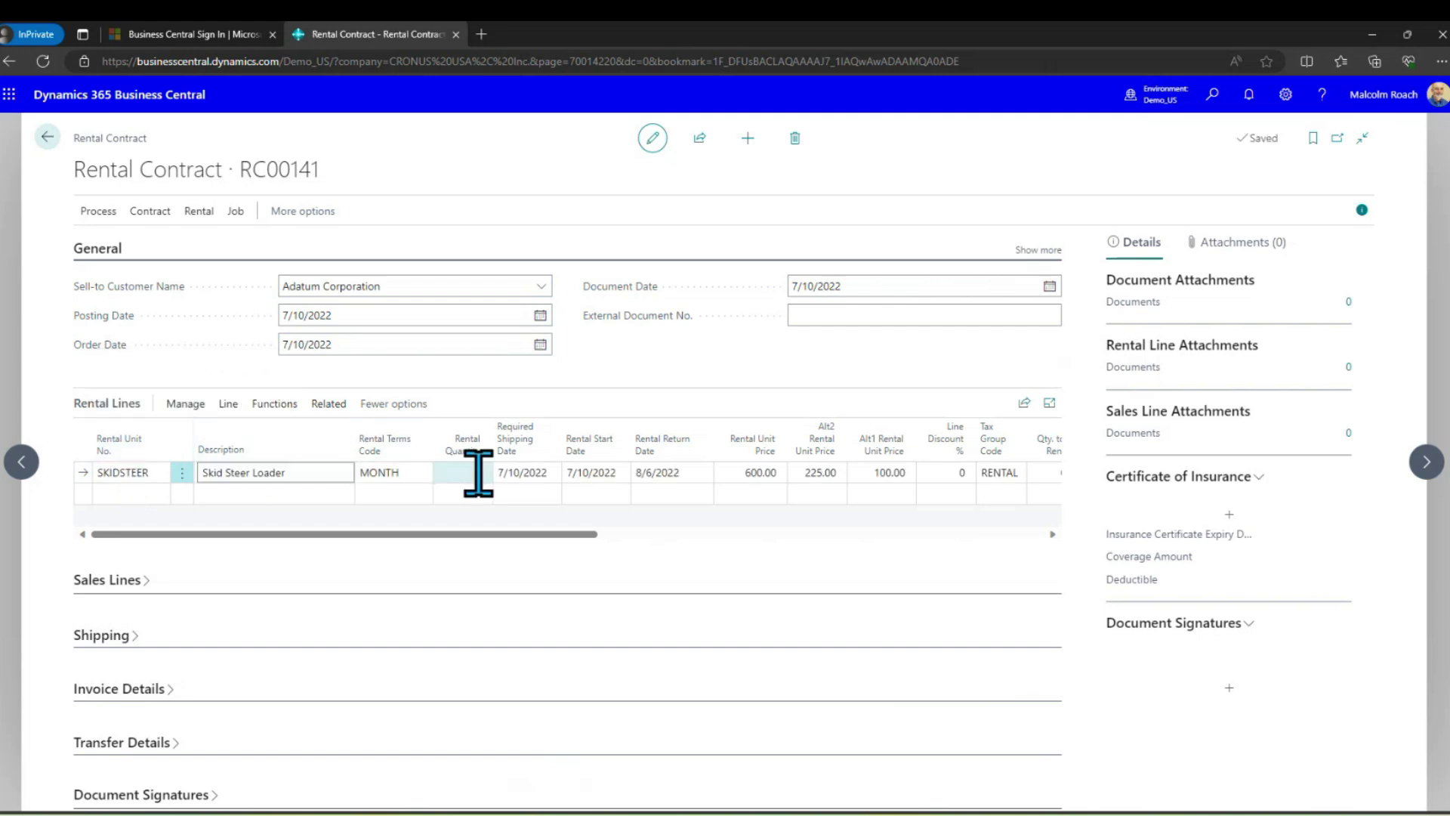
pyautogui.write('1')
pyautogui.press('Tab')
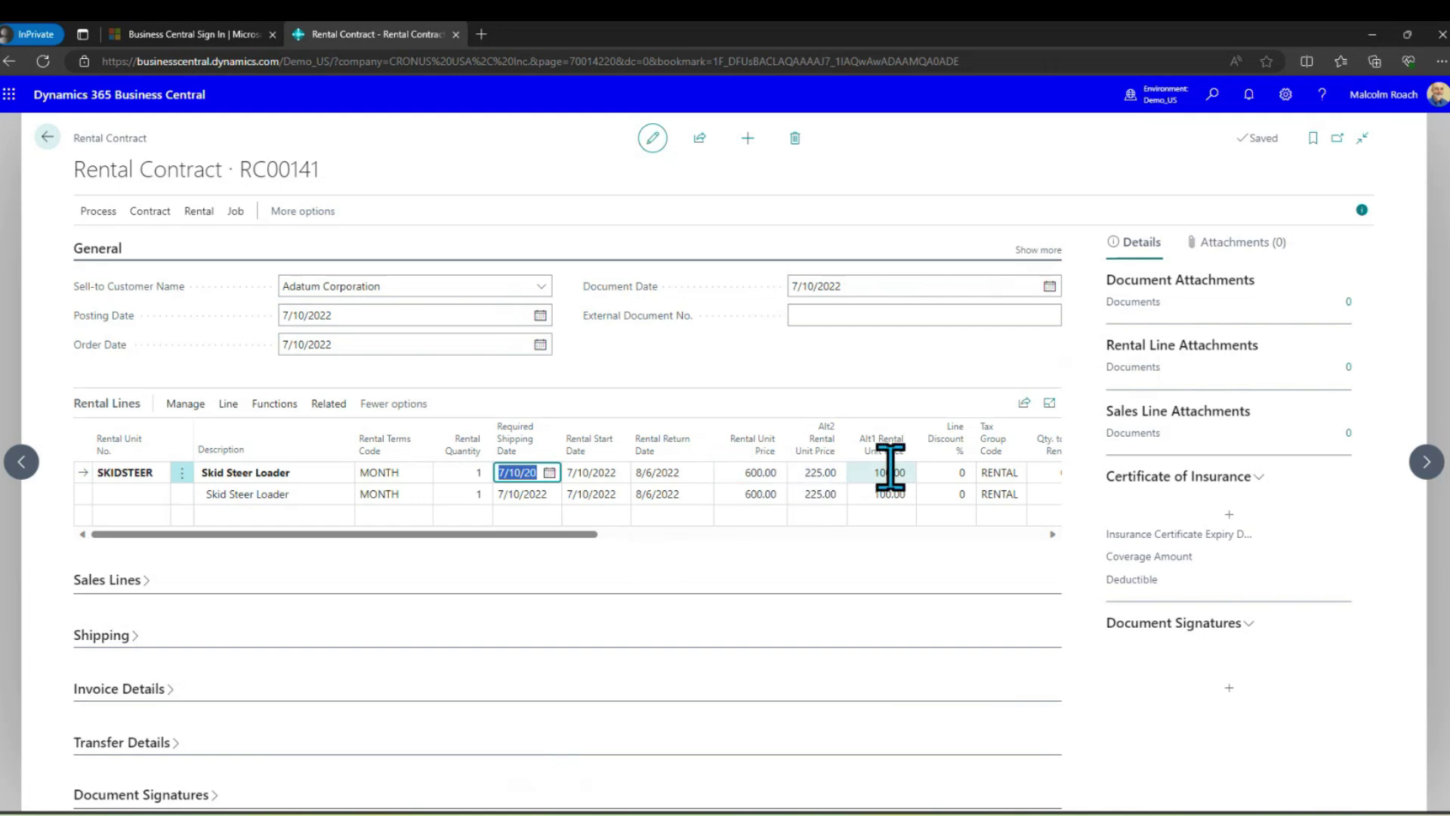
# Step: Print-preview contract RC00141 with Show Alternate Prices turned on
pyautogui.click(98, 212)
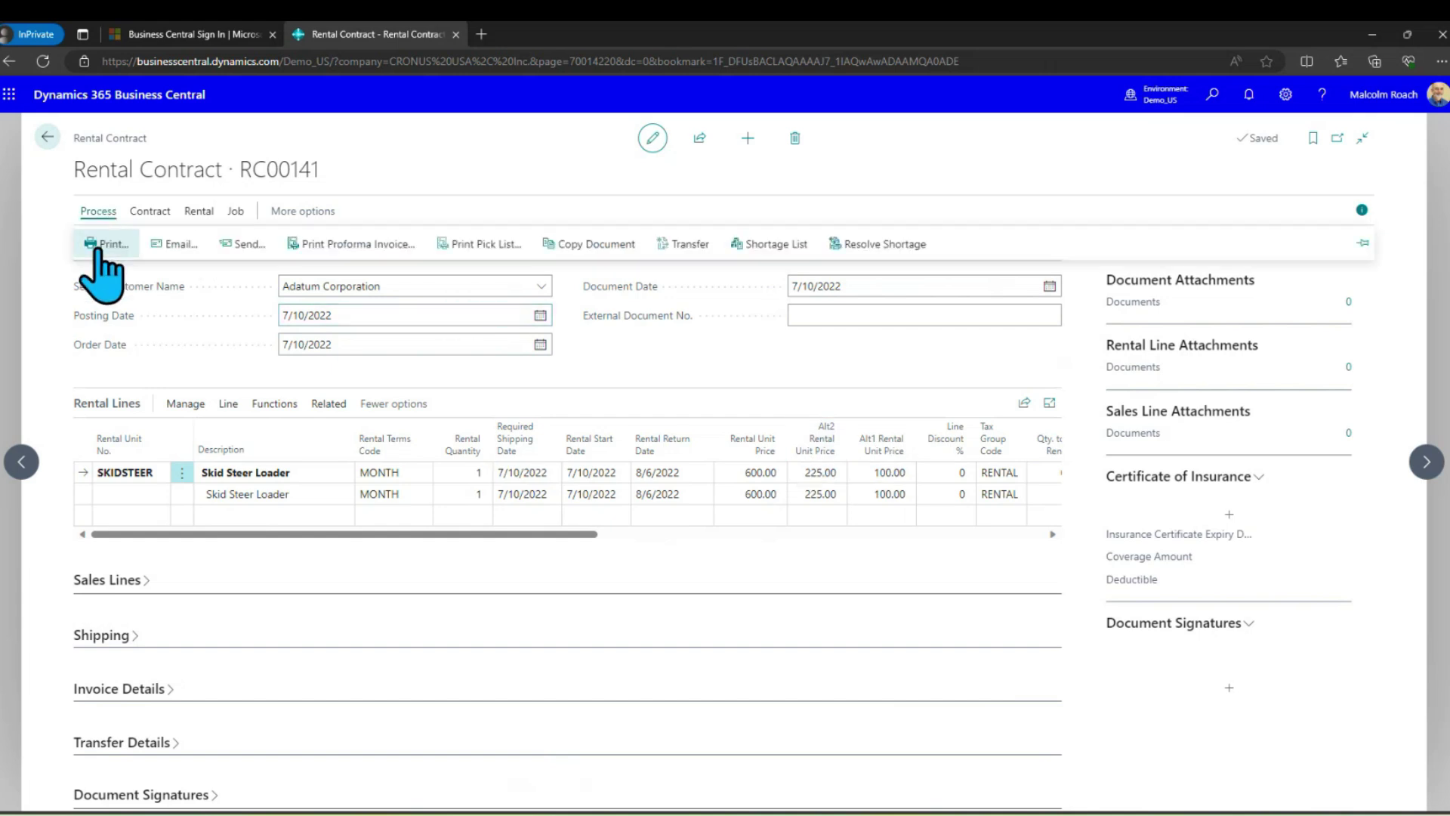
pyautogui.click(98, 247)
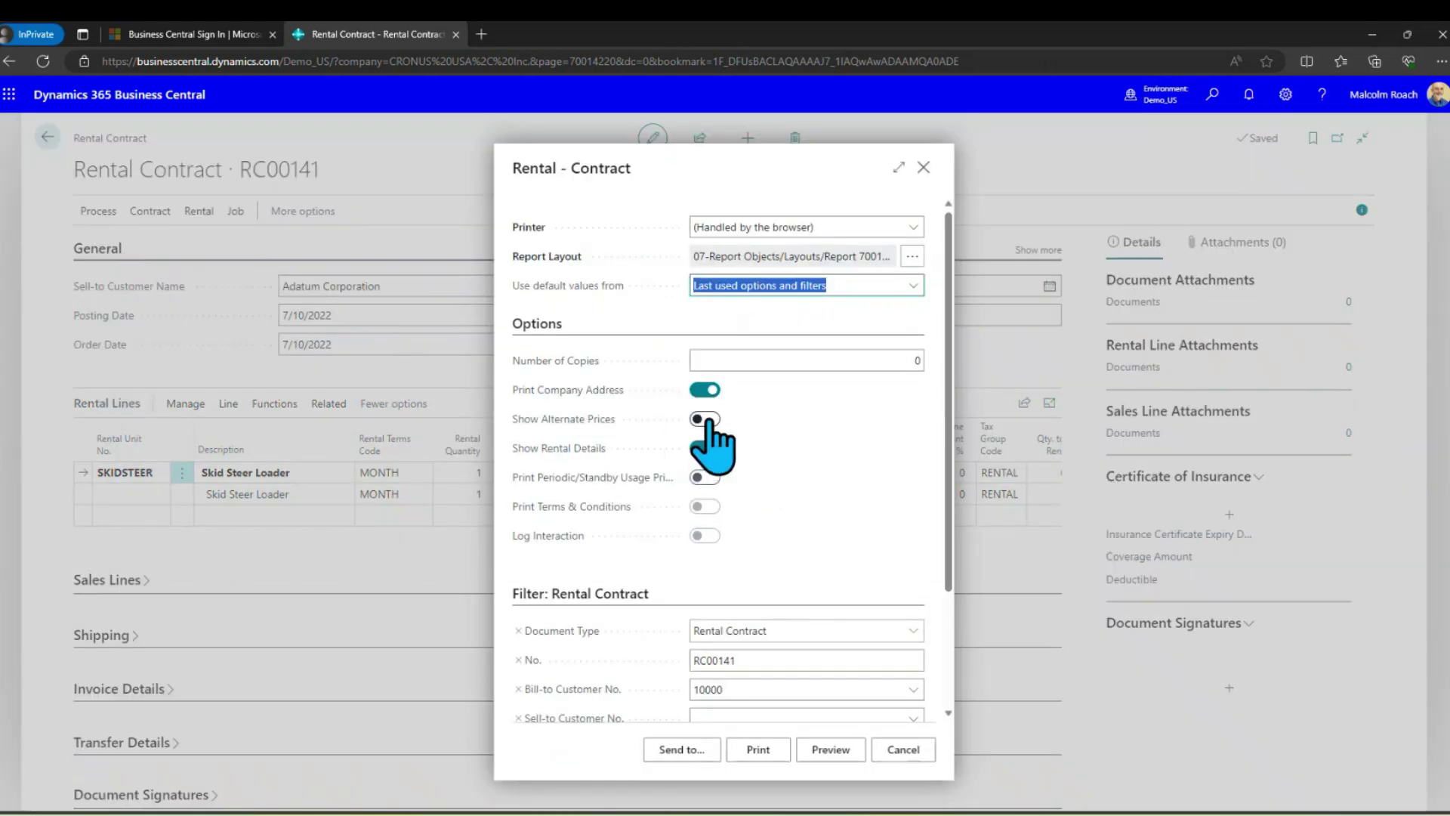
pyautogui.click(705, 419)
pyautogui.moveTo(596, 423)
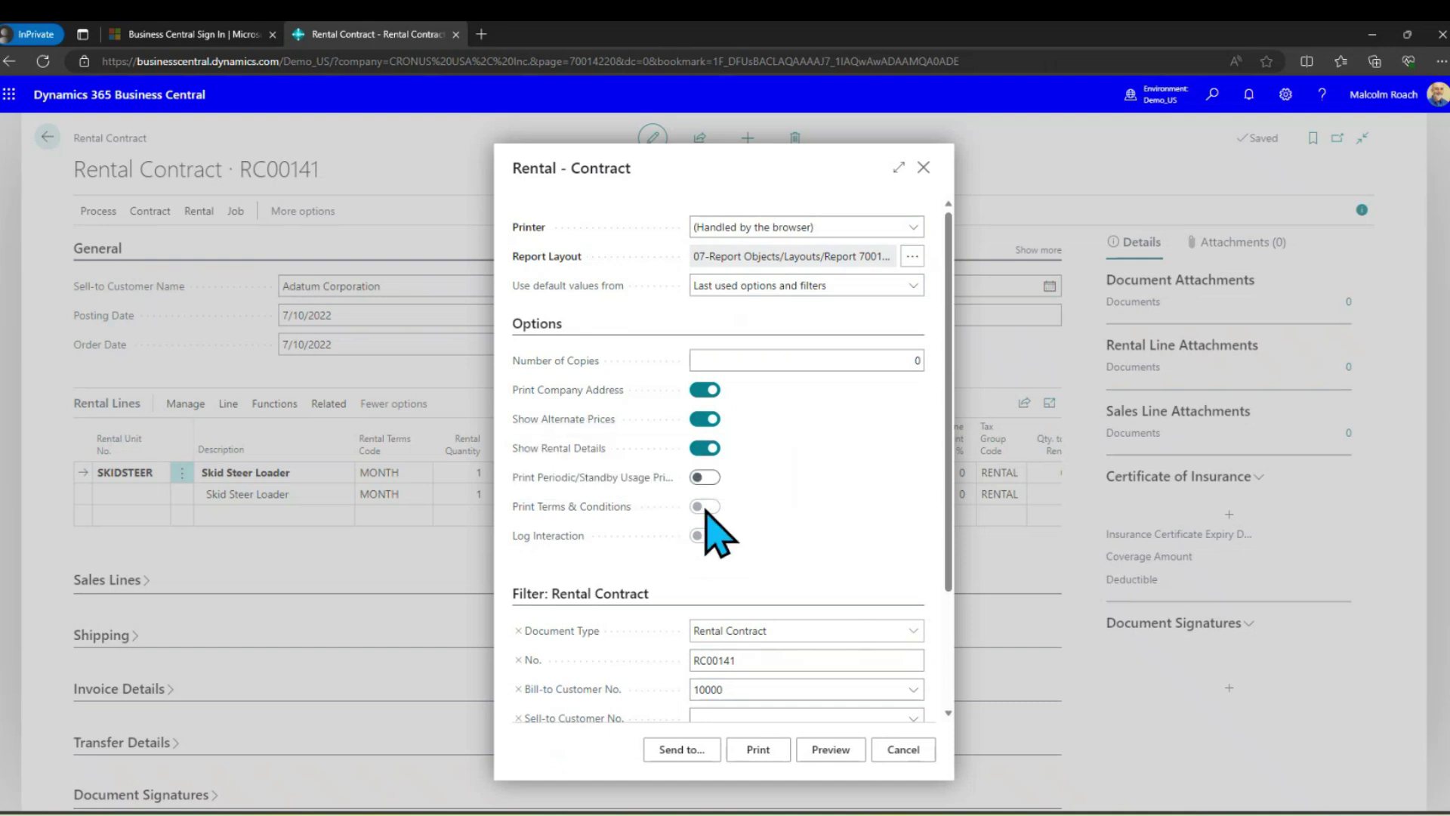
pyautogui.click(831, 749)
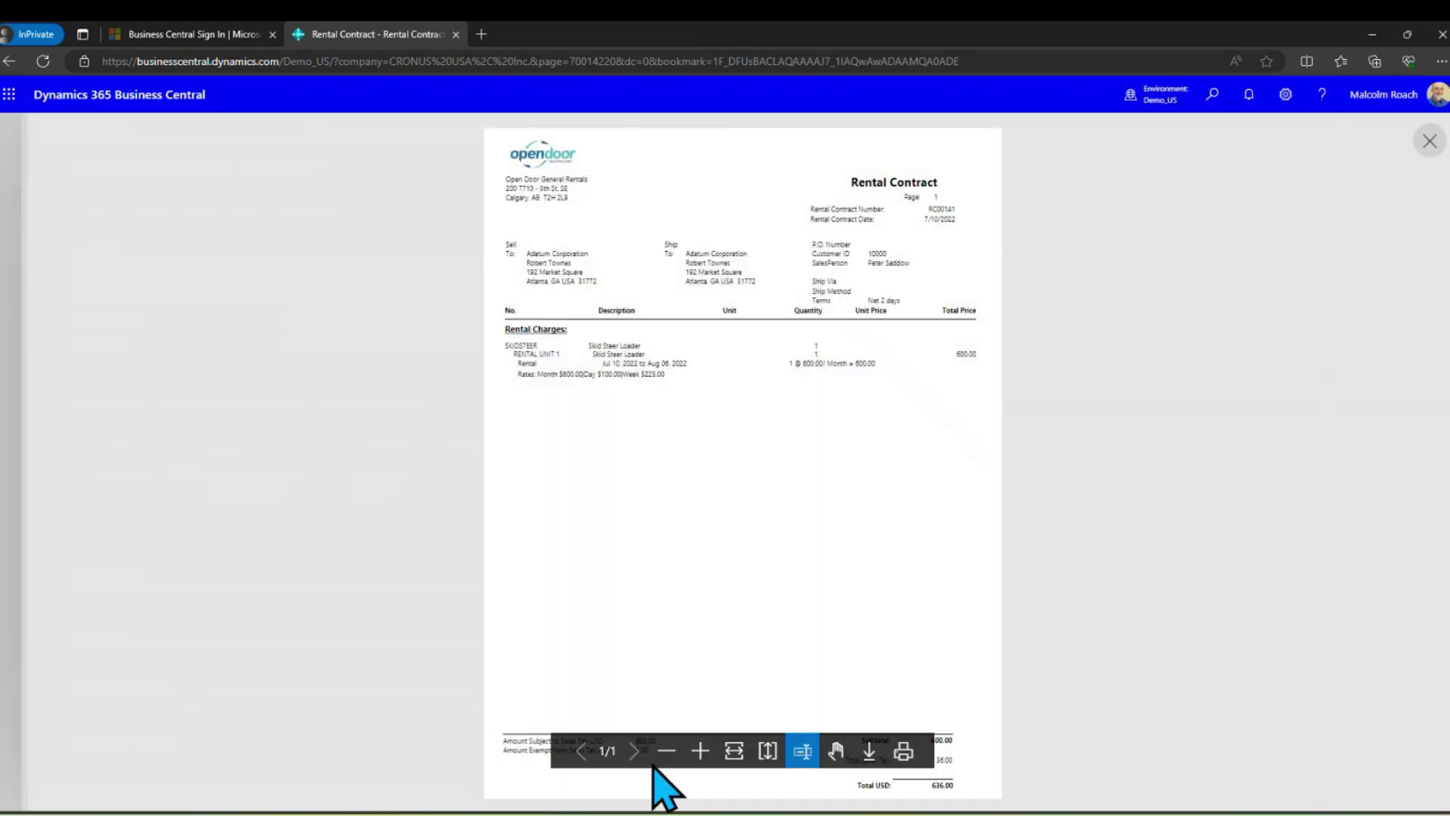
# Step: Zoom in to read the Month $600, Day $100 and Week $225 rates, then close the preview
pyautogui.click(700, 750)
pyautogui.scroll(2, 898, 432)
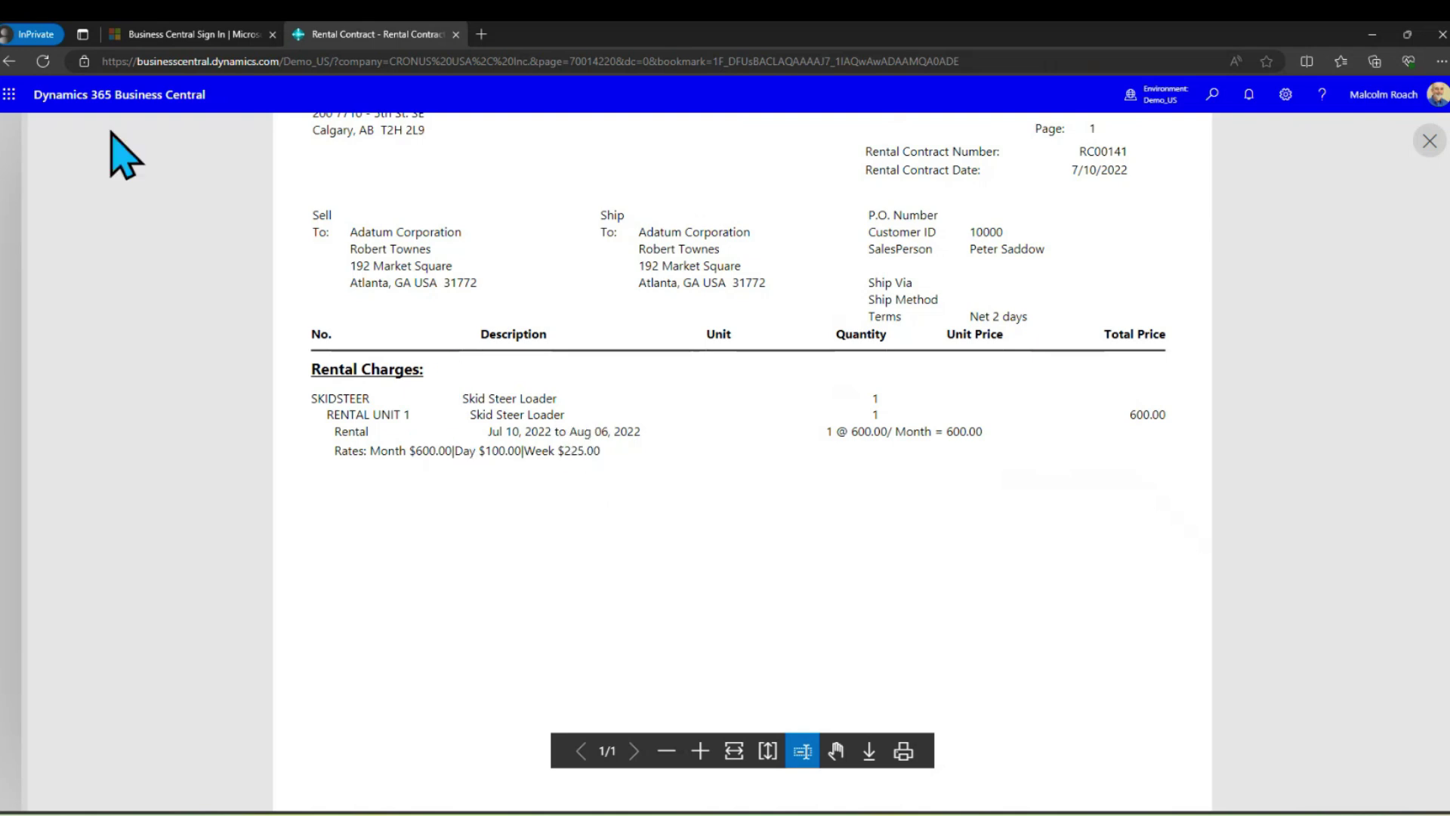
pyautogui.click(10, 62)
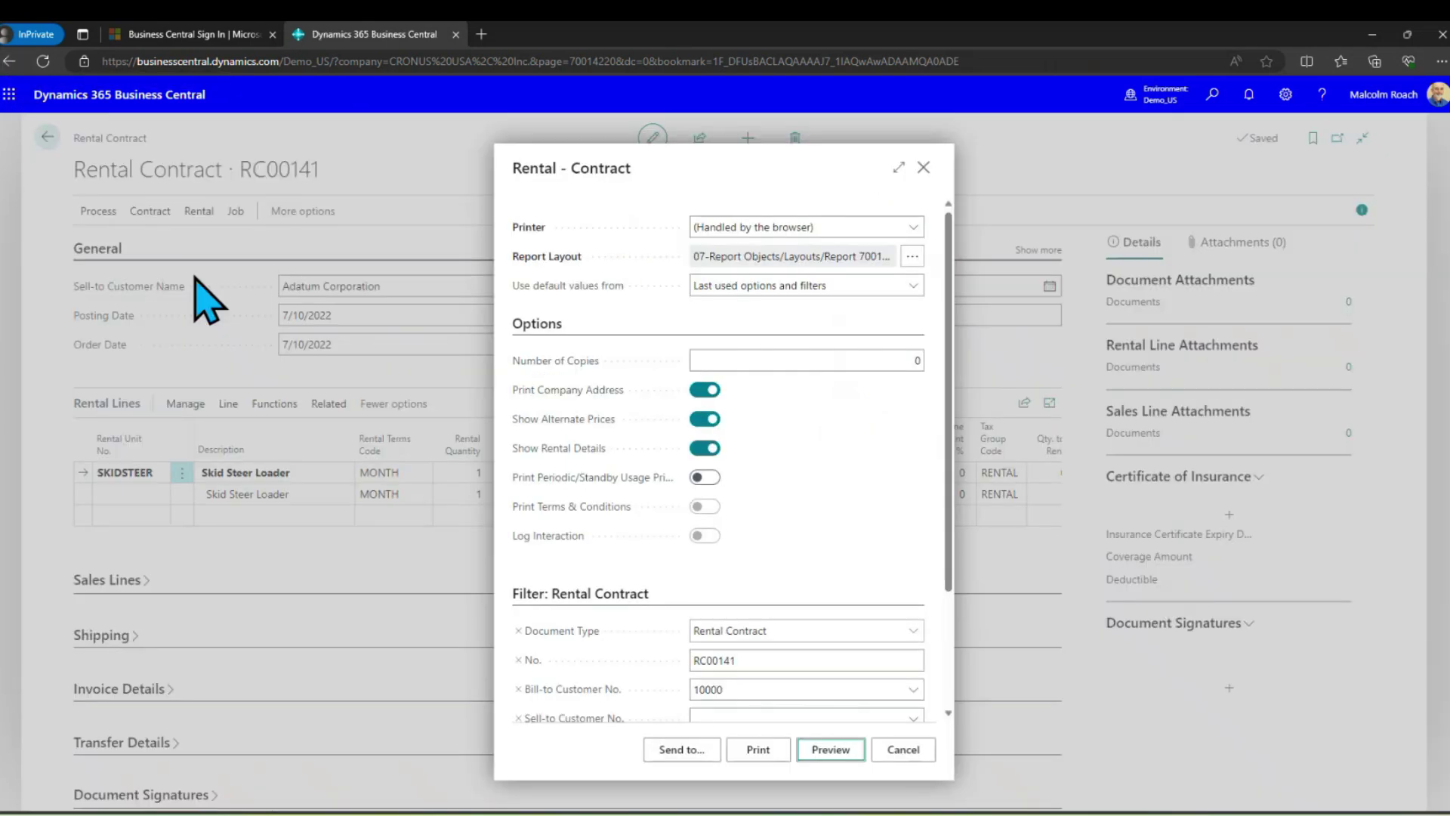
# Step: Start a new rental contract for Bob's Landscaping
pyautogui.click(923, 167)
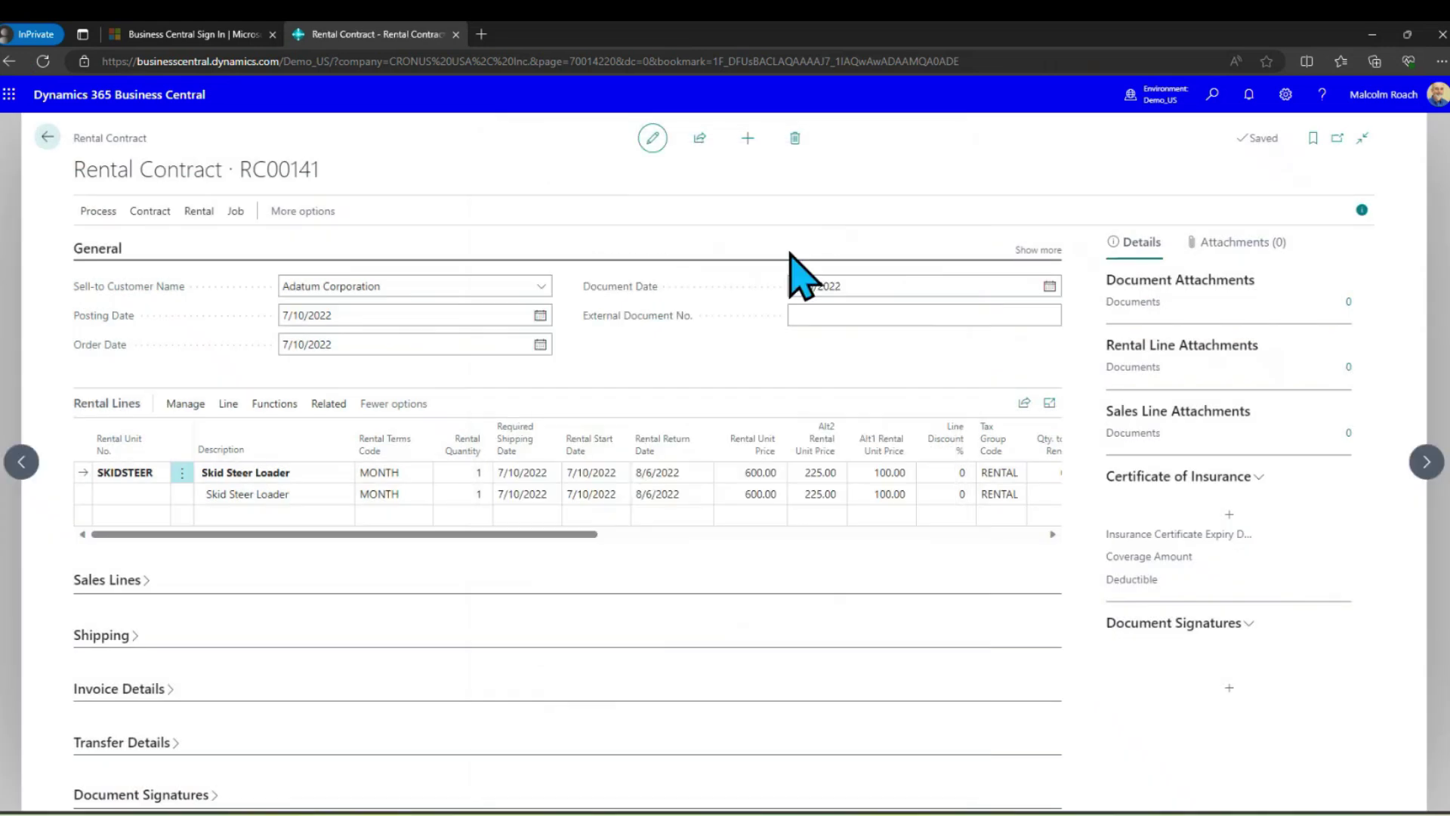
pyautogui.click(747, 140)
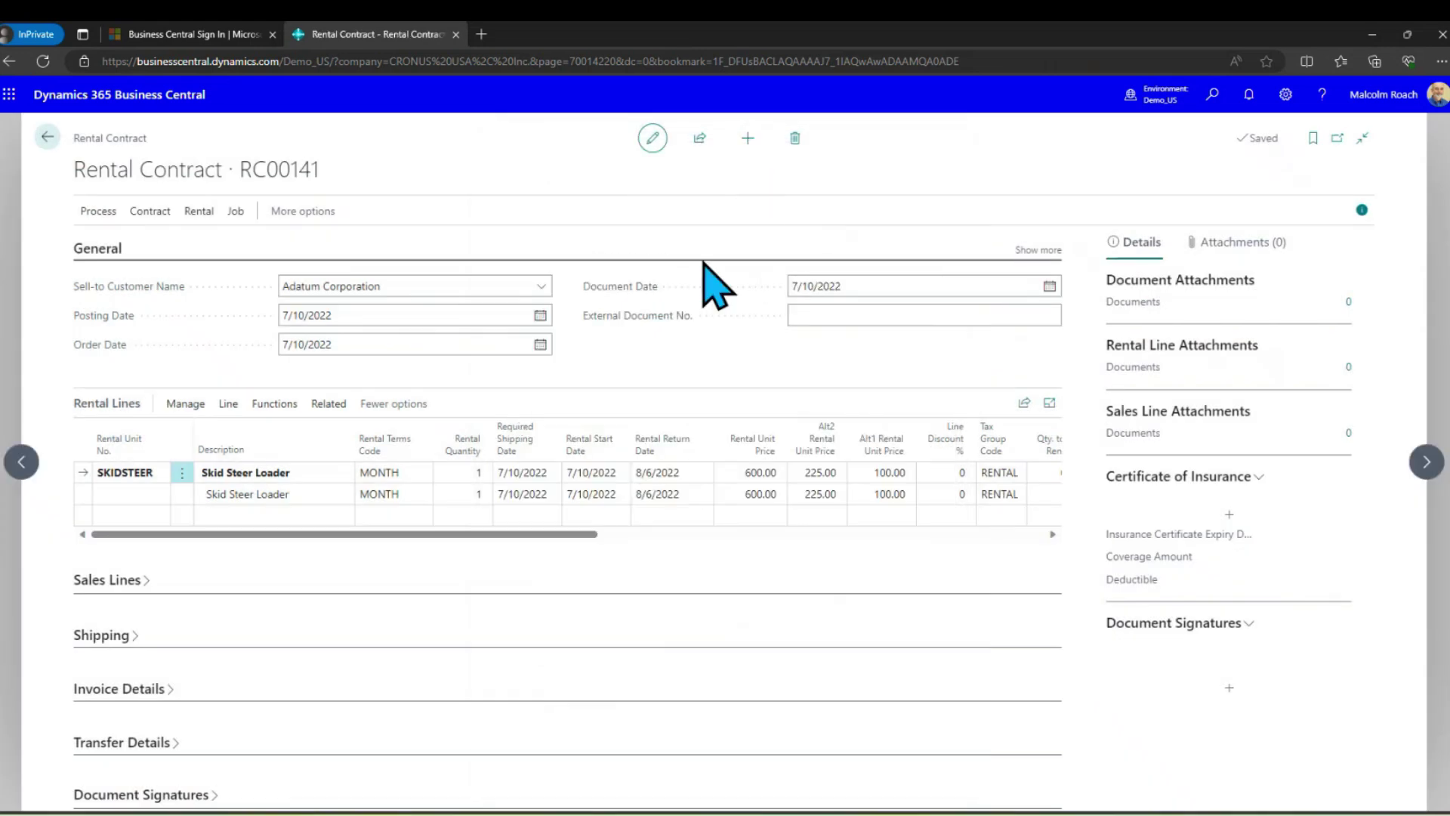
pyautogui.hotkey('alt', 'n')
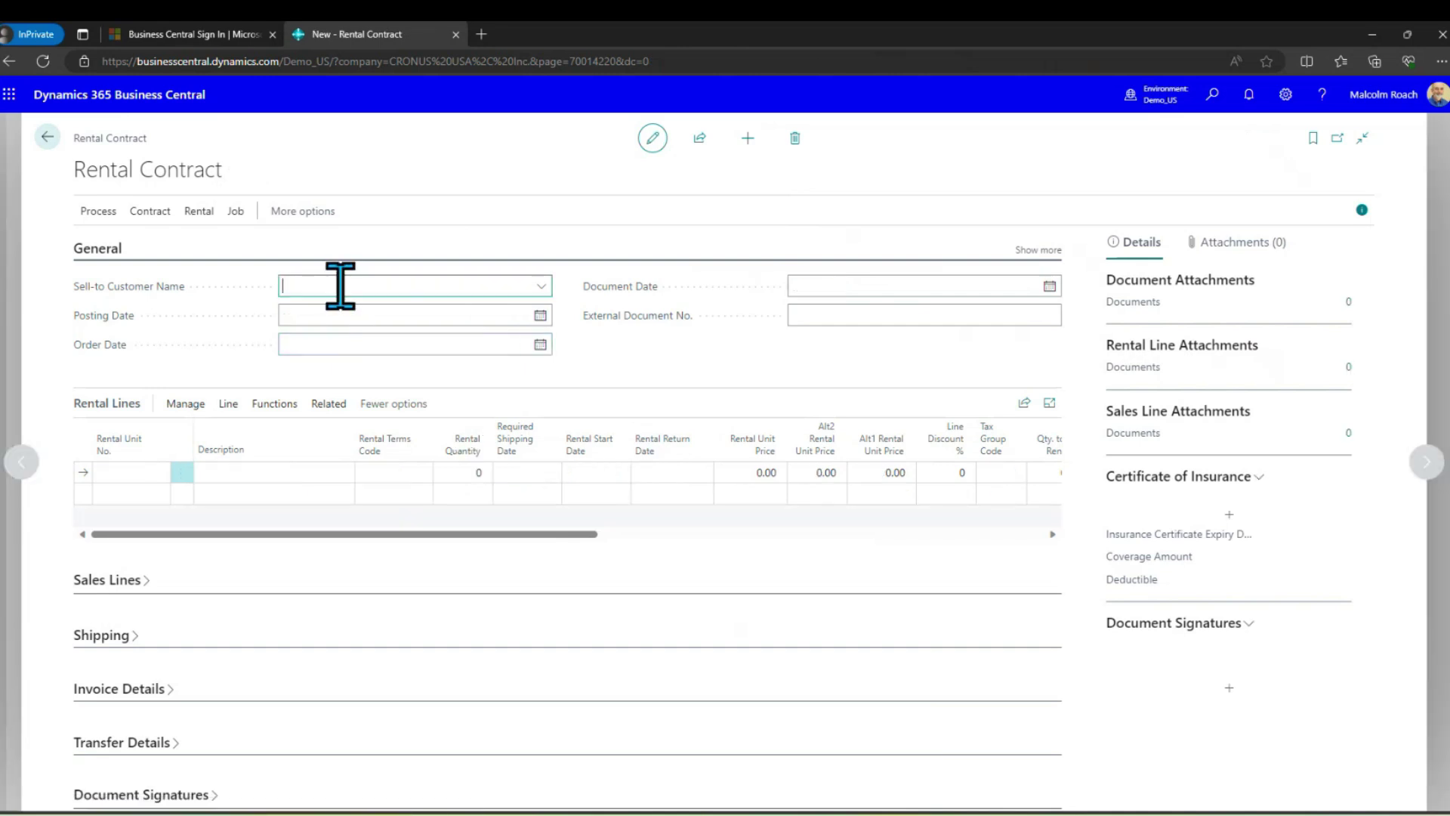
pyautogui.write("bob's")
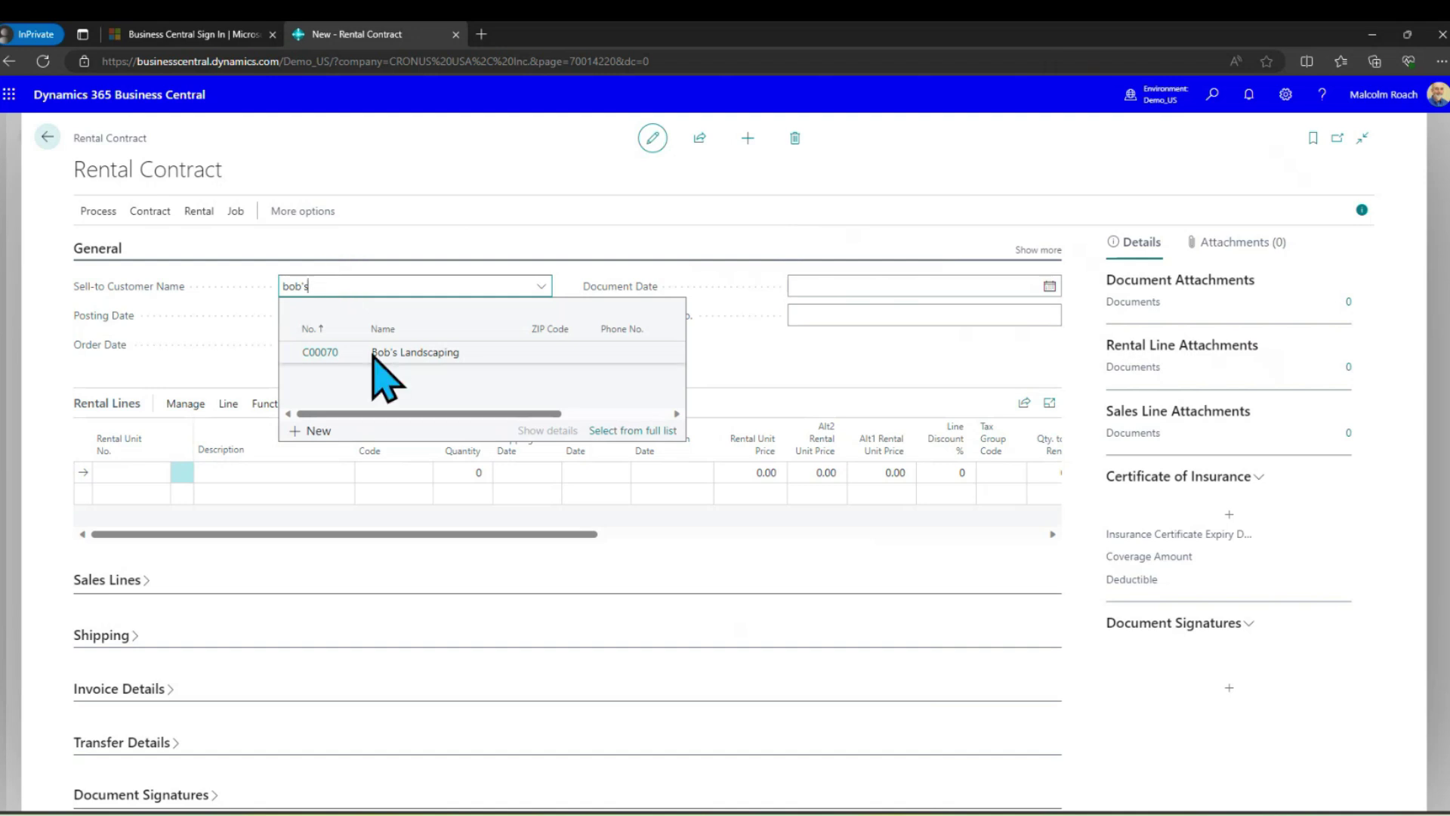
pyautogui.click(378, 351)
# Step: Add a SKIDSTEER line at 540.00 monthly and bring up the contract's print options
pyautogui.click(123, 472)
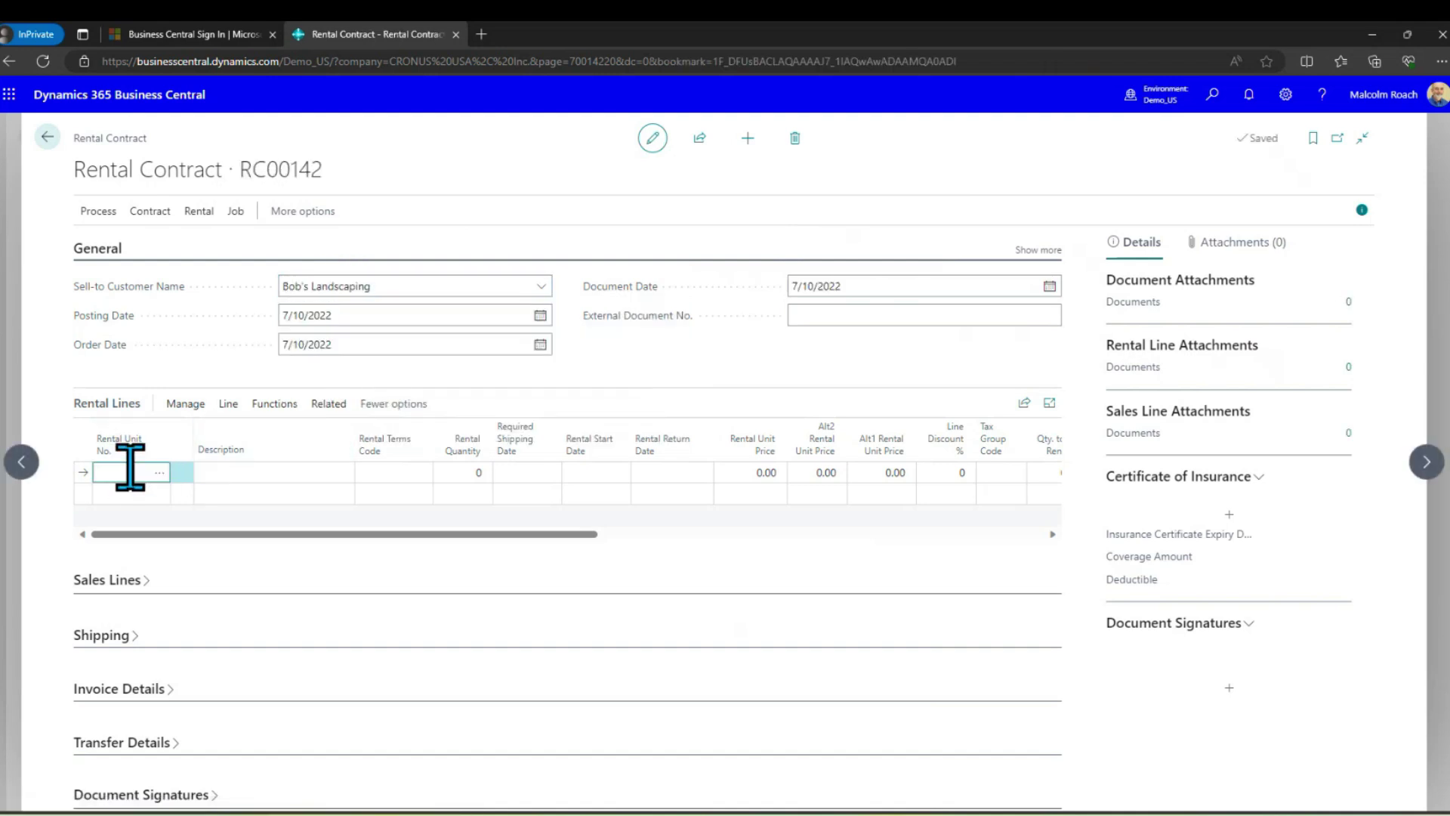
pyautogui.write('skidst')
pyautogui.press('Tab')
pyautogui.press('Tab')
pyautogui.press('Tab')
pyautogui.press('Tab')
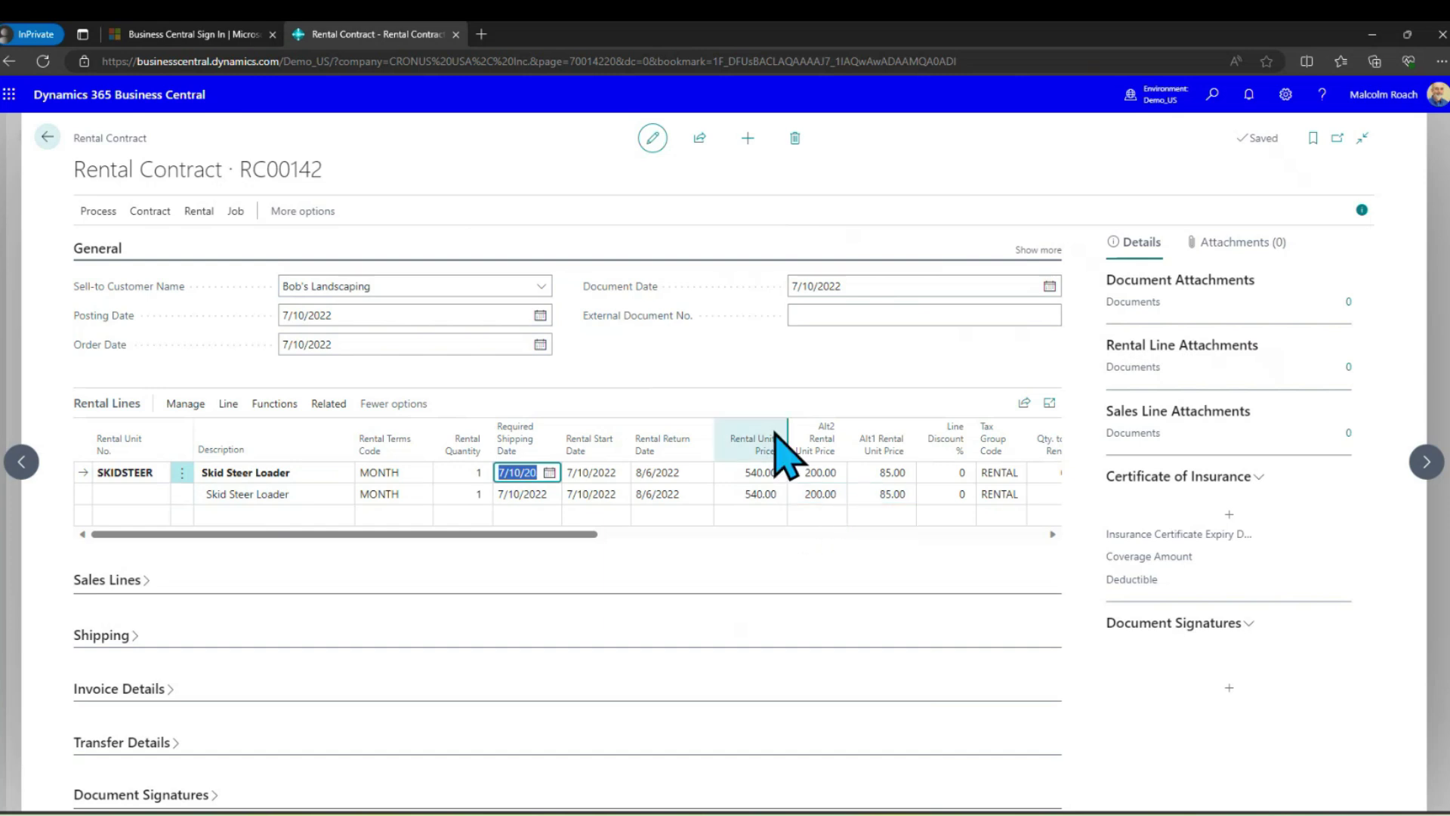
pyautogui.click(102, 215)
pyautogui.click(117, 243)
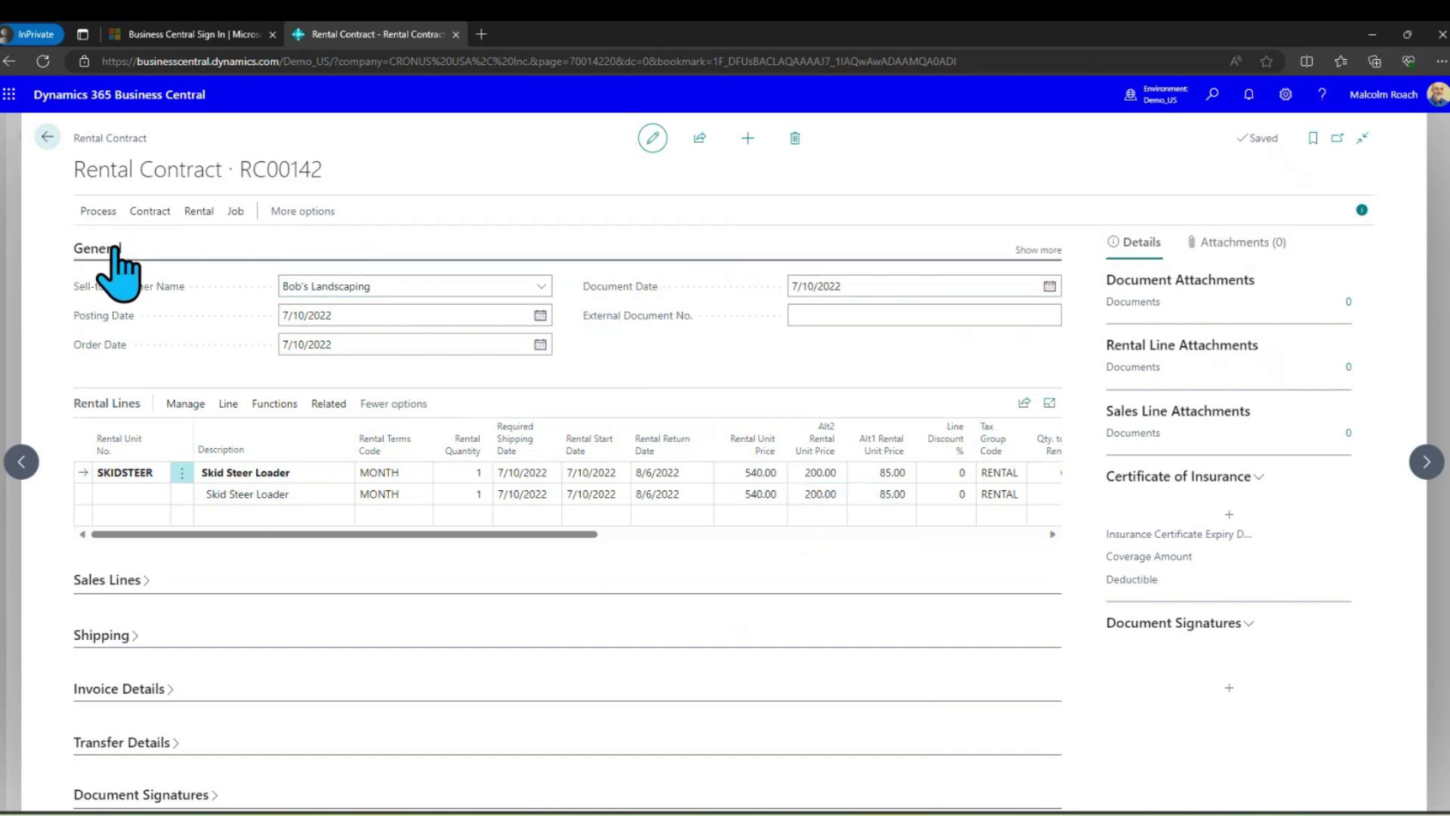
# Step: Preview RC00142 with alternate prices, review the 540.00 month, 85.00 day and 200.00 week rates, then close
pyautogui.click(704, 419)
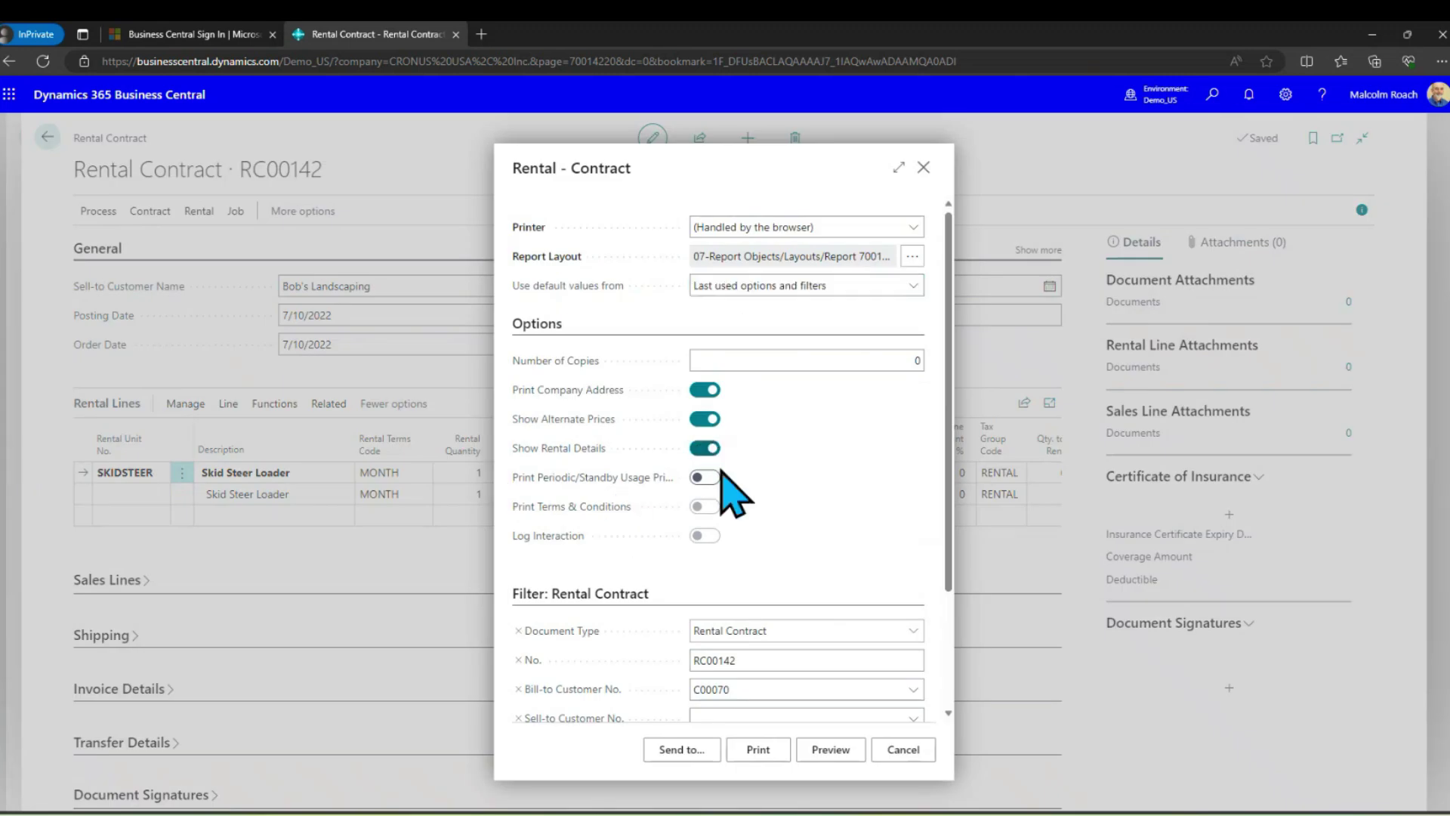
pyautogui.click(831, 749)
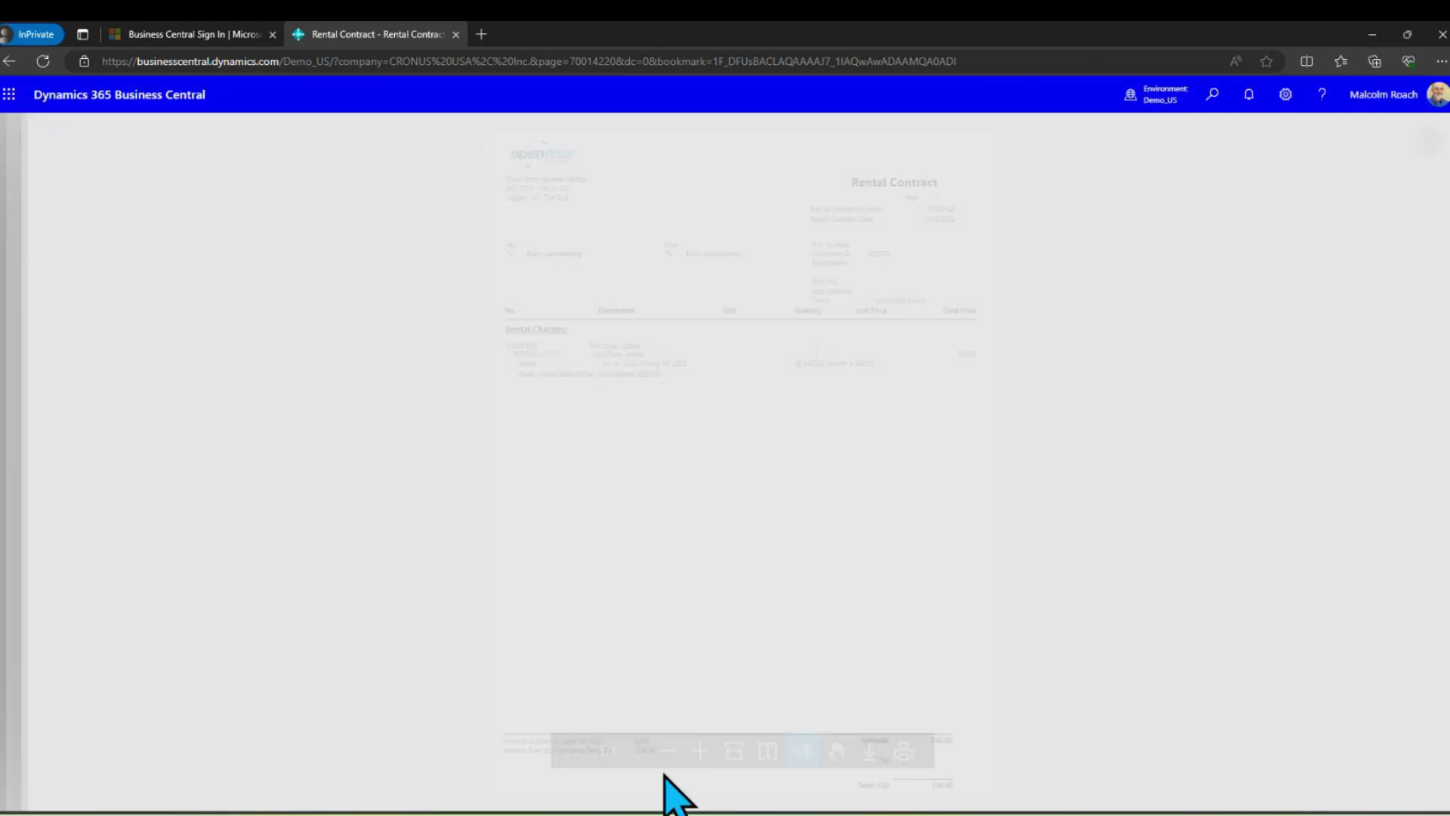
pyautogui.click(700, 751)
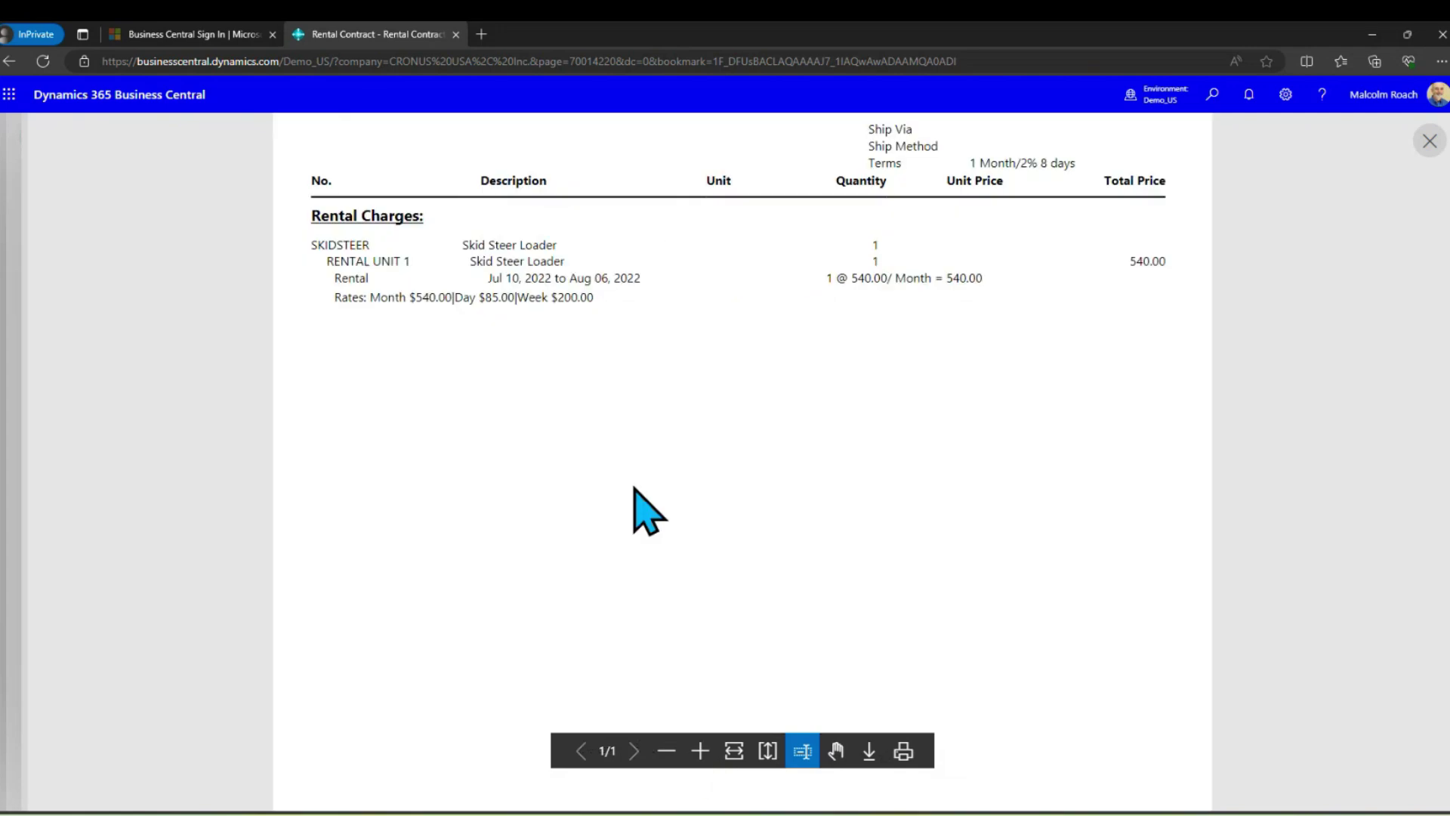
pyautogui.scroll(2, 619, 469)
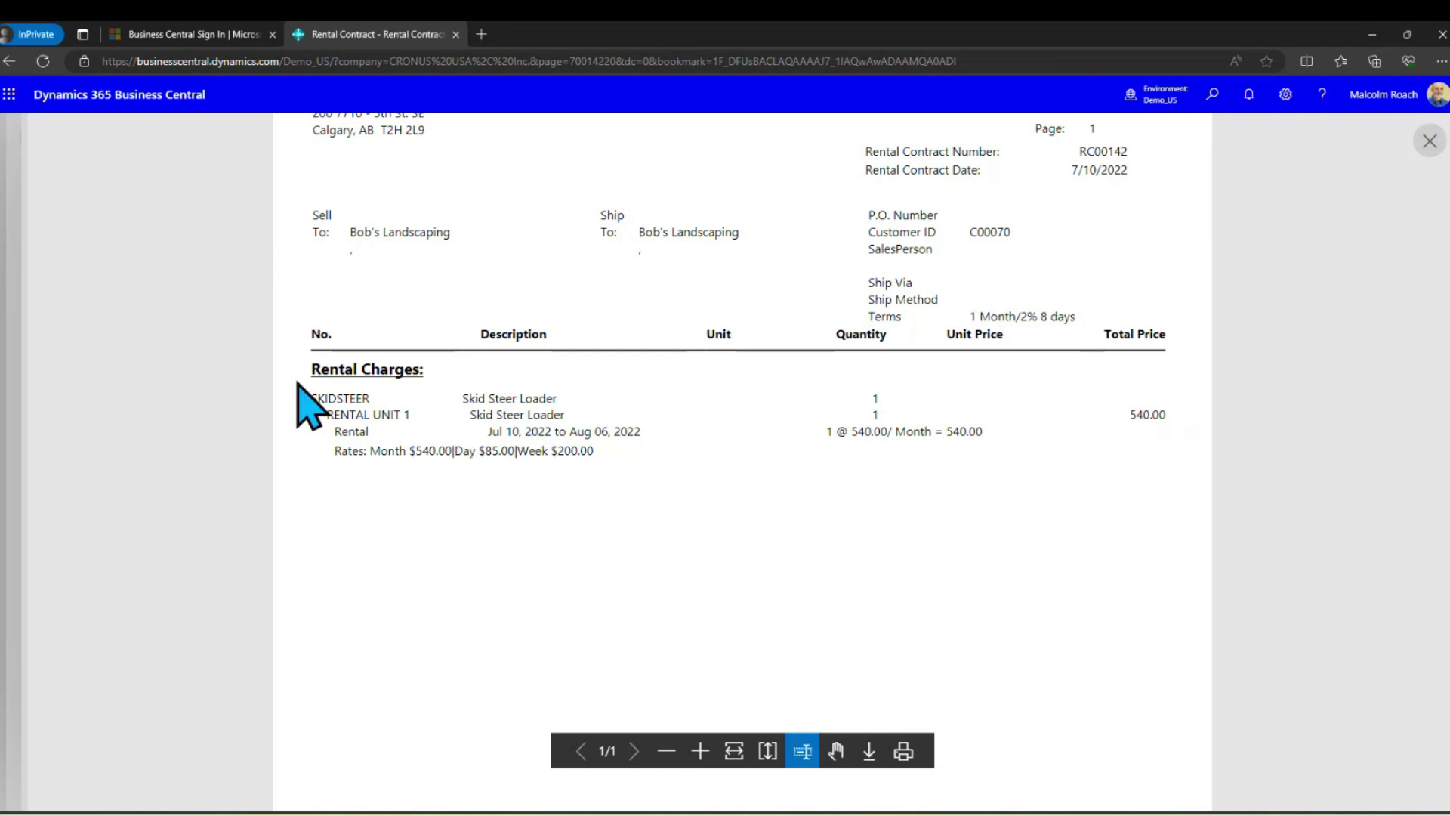
pyautogui.click(11, 61)
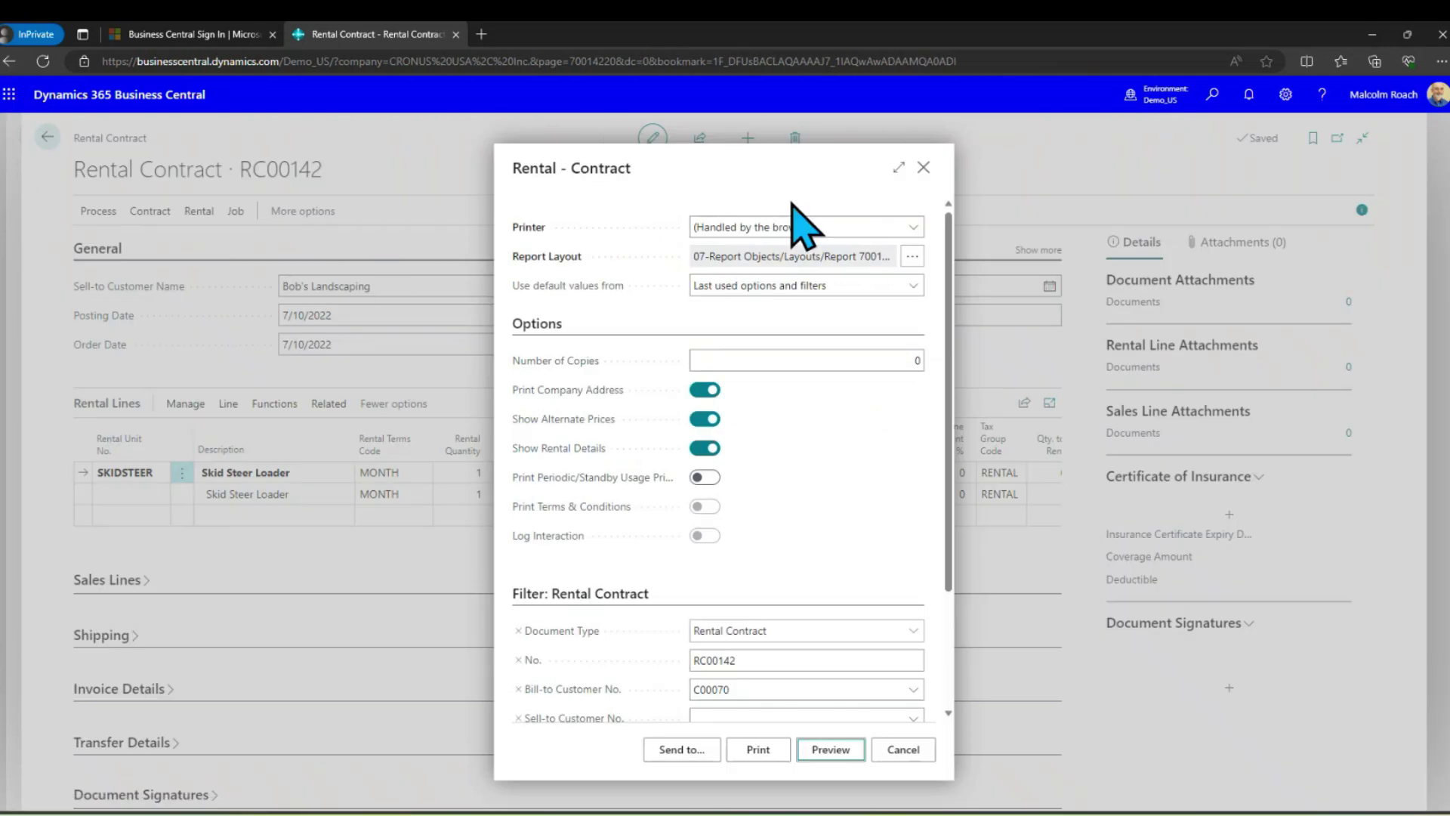
pyautogui.click(924, 167)
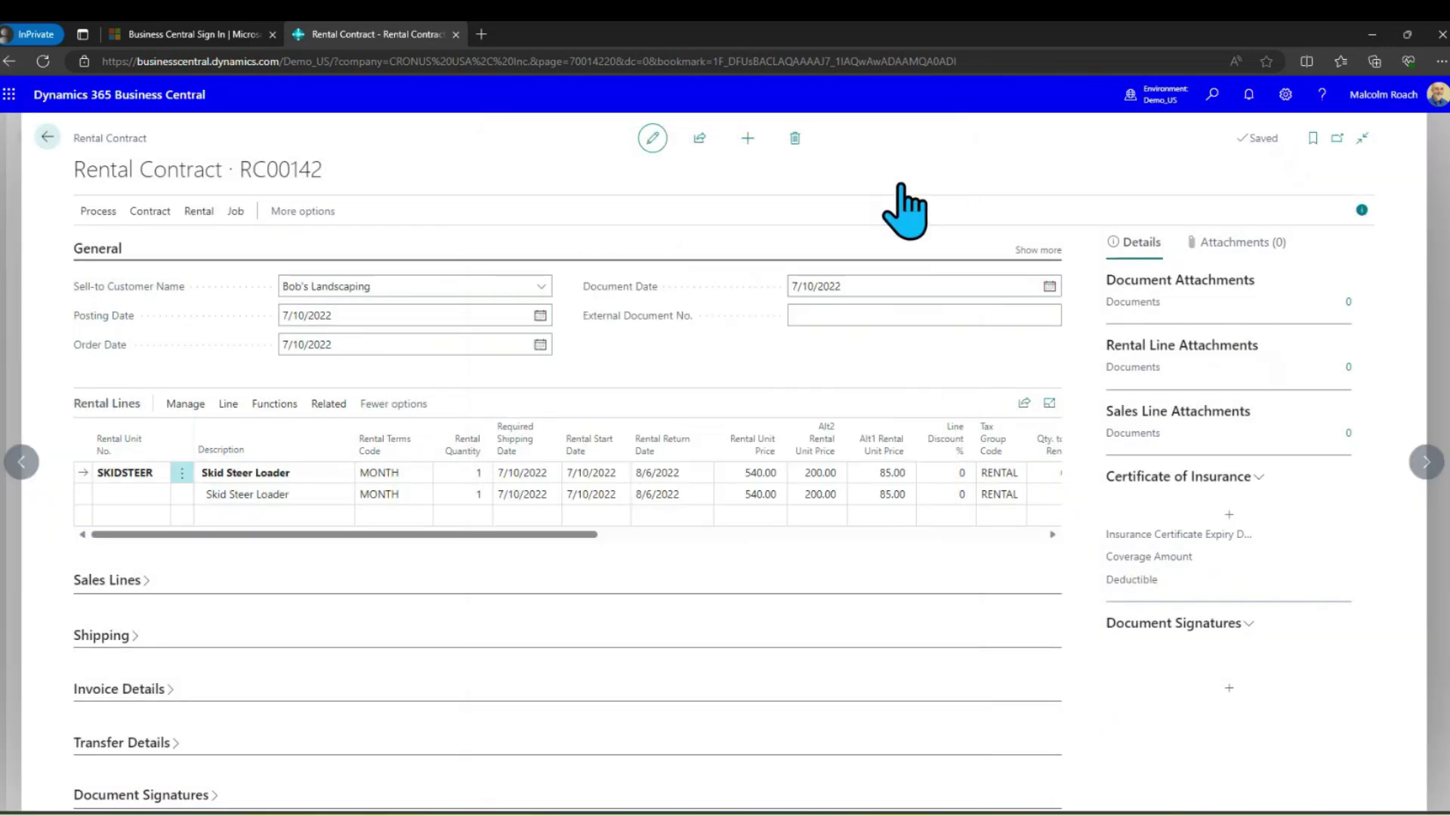
# Step: Create a rental contract for ACME CONSTRUCTION INC. with a SKIDSTEER line
pyautogui.click(749, 142)
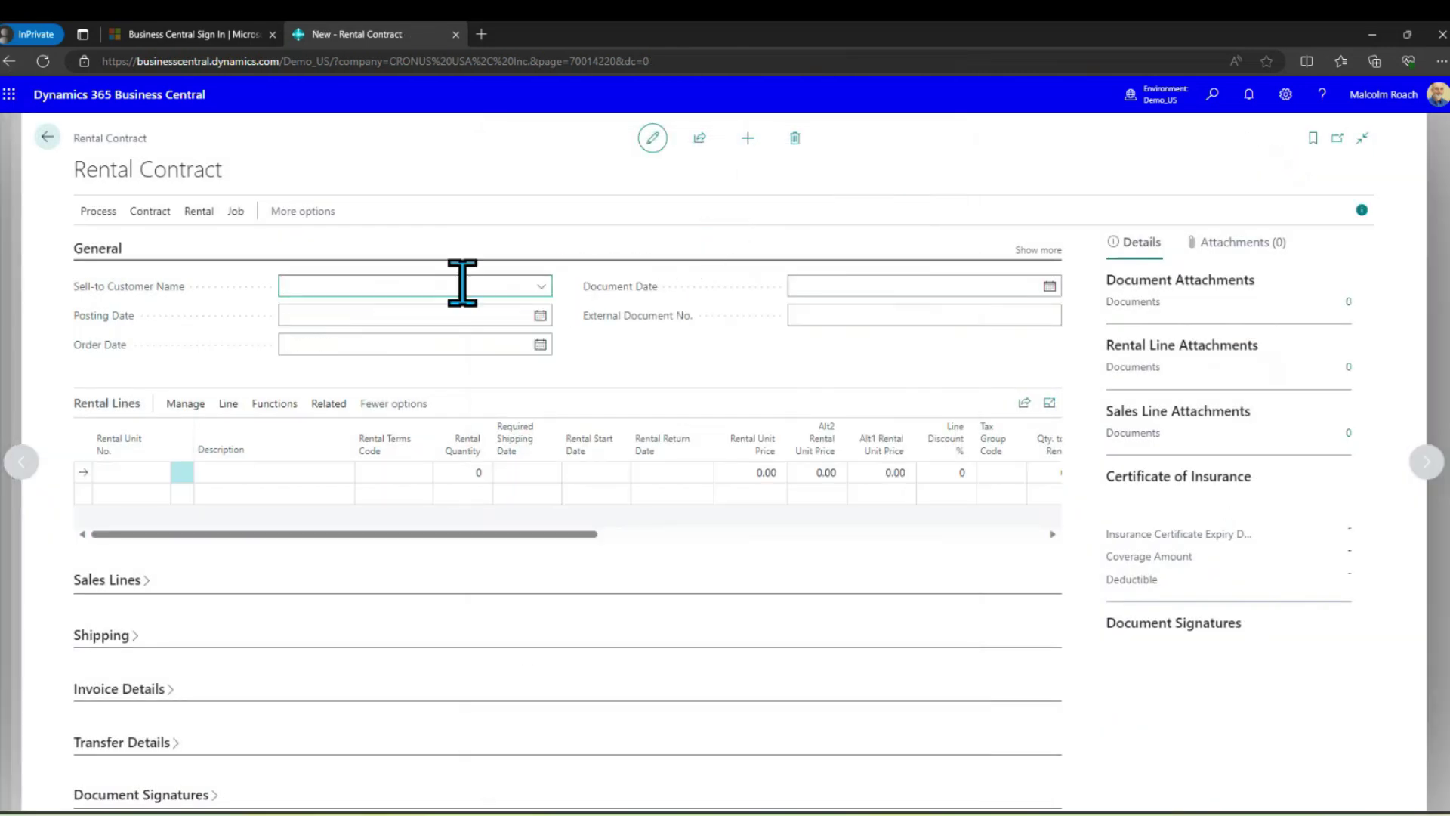
pyautogui.click(436, 286)
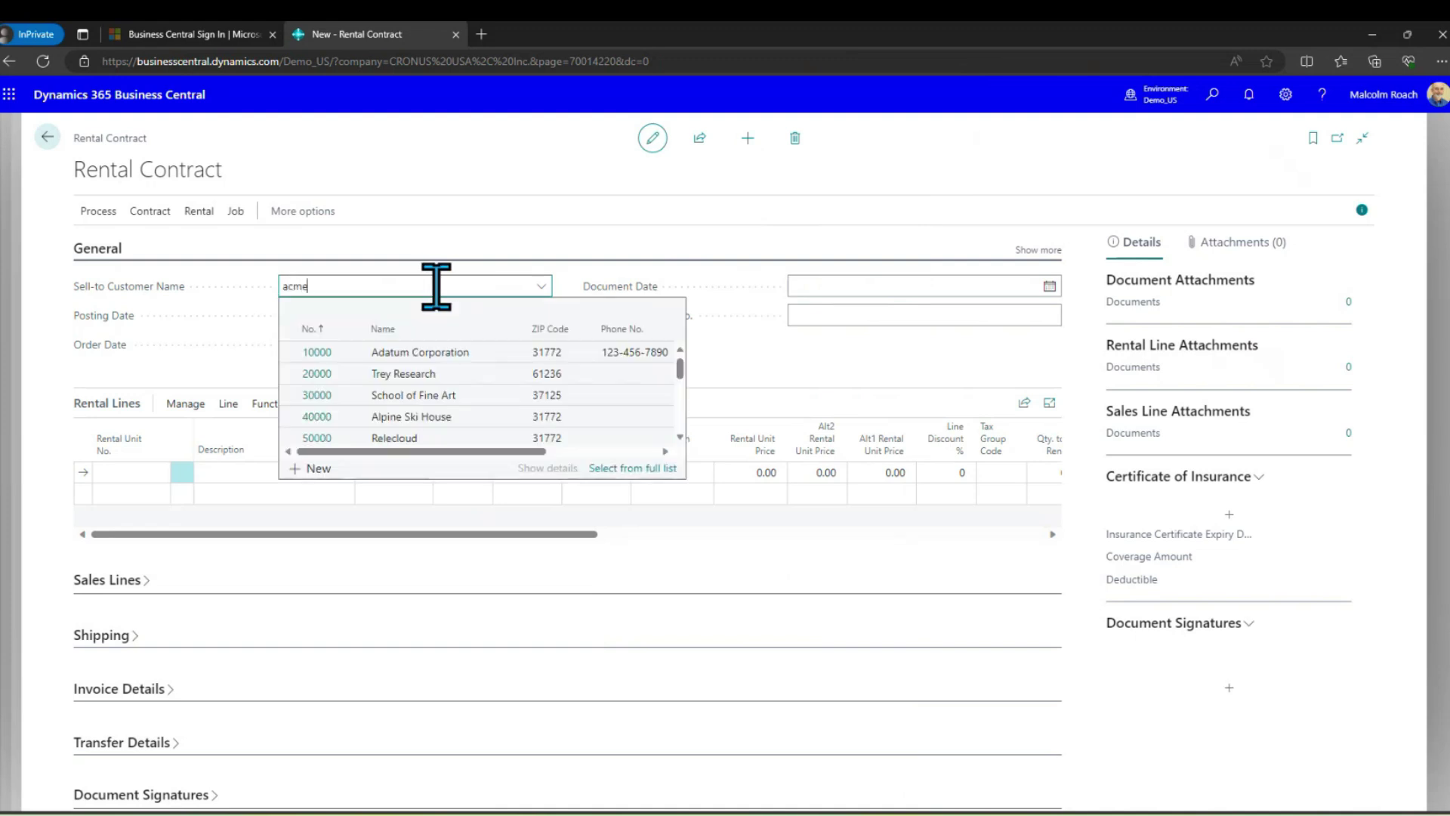
pyautogui.write('acme')
pyautogui.press('Tab')
pyautogui.click(145, 463)
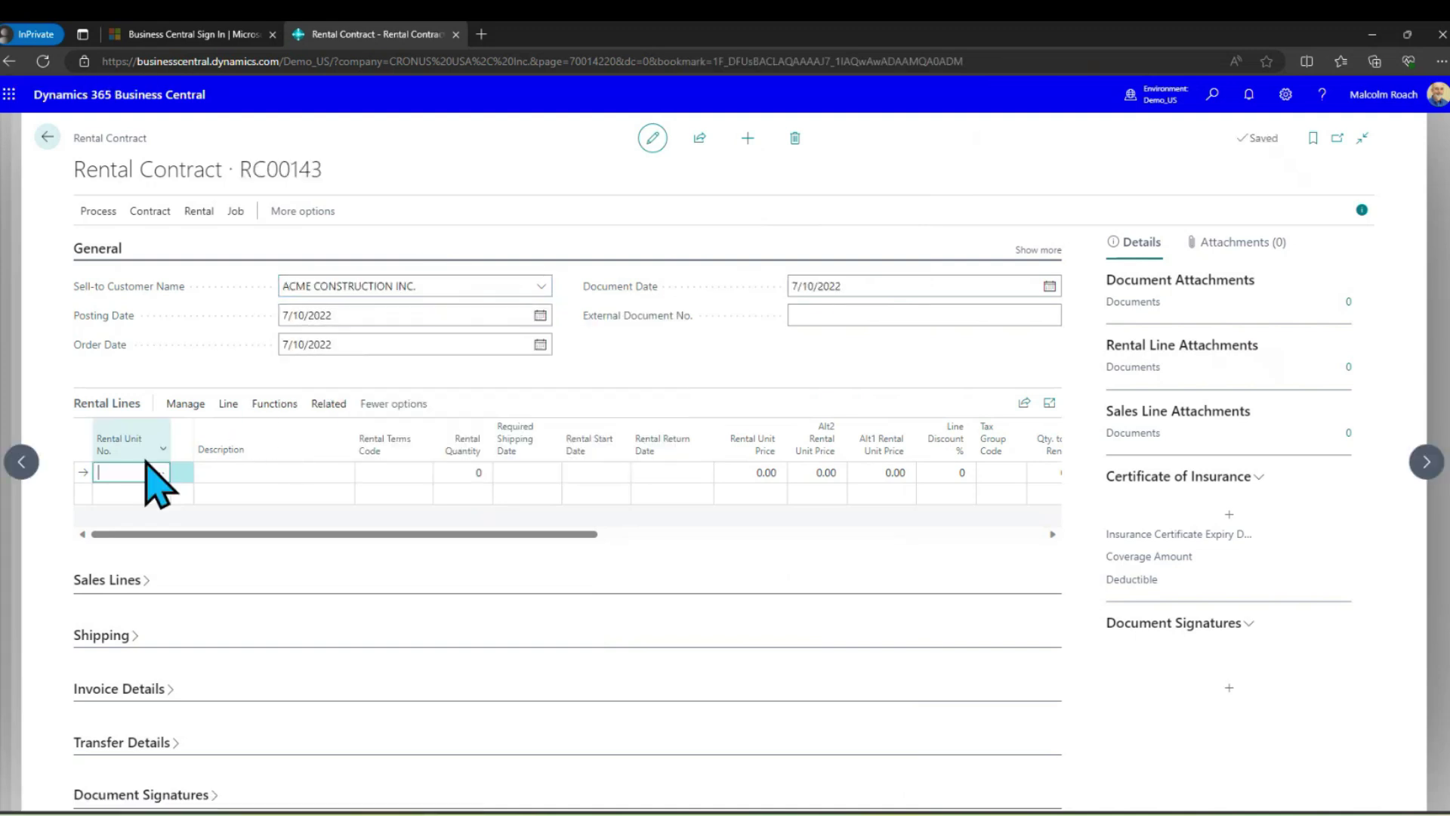
pyautogui.write('skidstee')
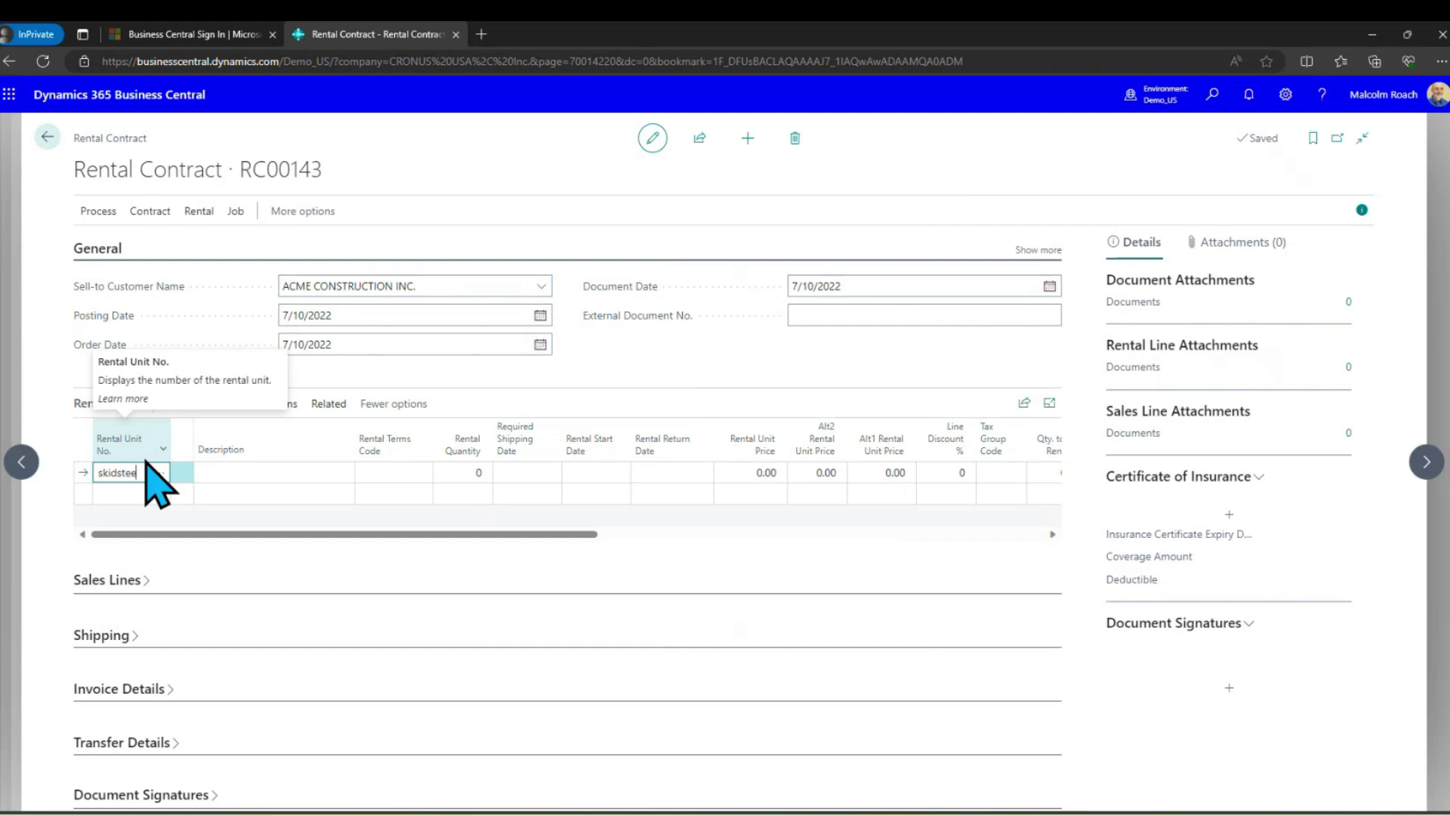
pyautogui.write('r')
pyautogui.press('Tab')
pyautogui.press('Tab')
pyautogui.press('Tab')
pyautogui.press('Tab')
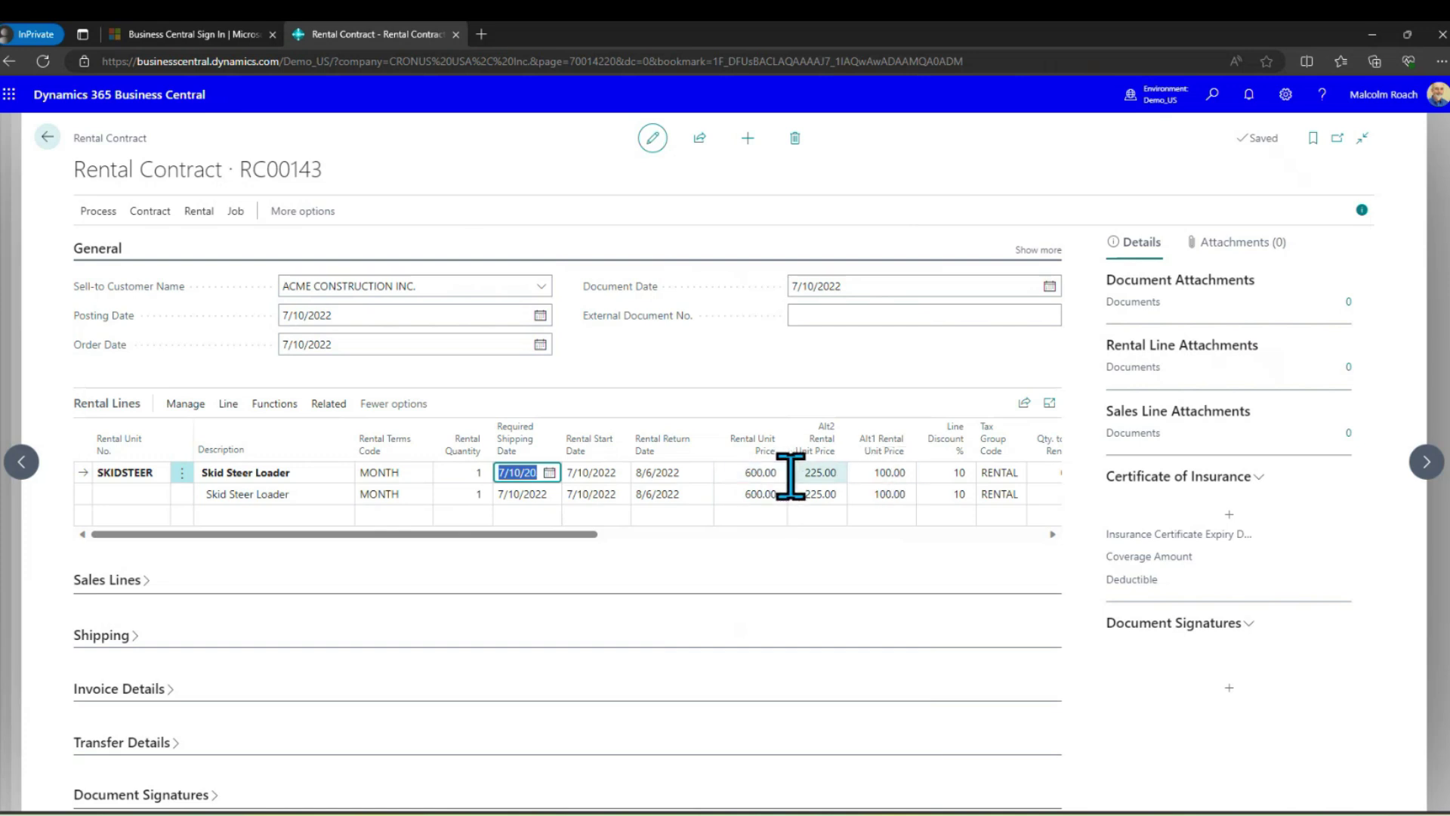
# Step: Check the line's 10% discount and its 600.00, 225.00 and 100.00 prices
pyautogui.click(940, 472)
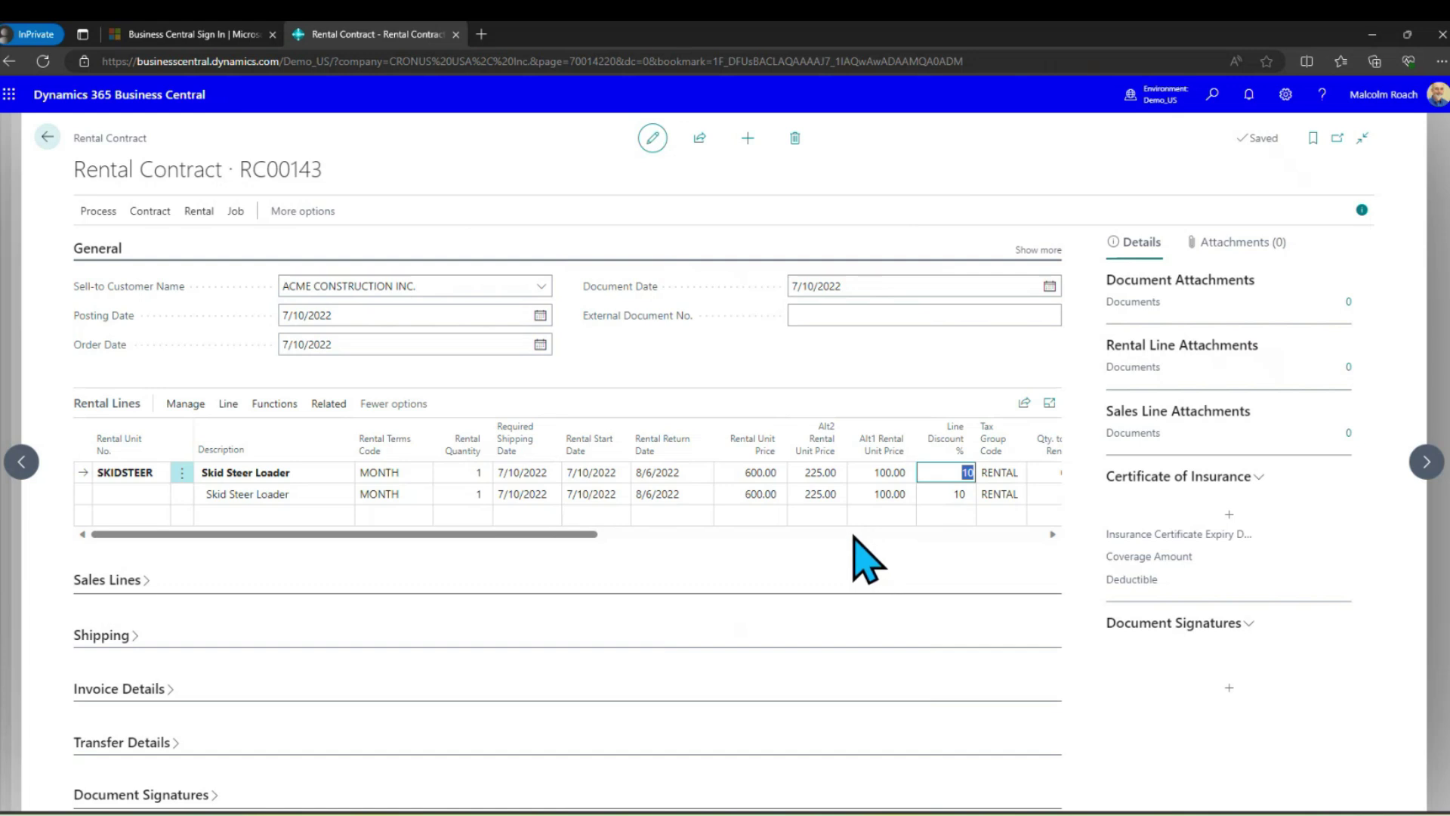
pyautogui.click(953, 475)
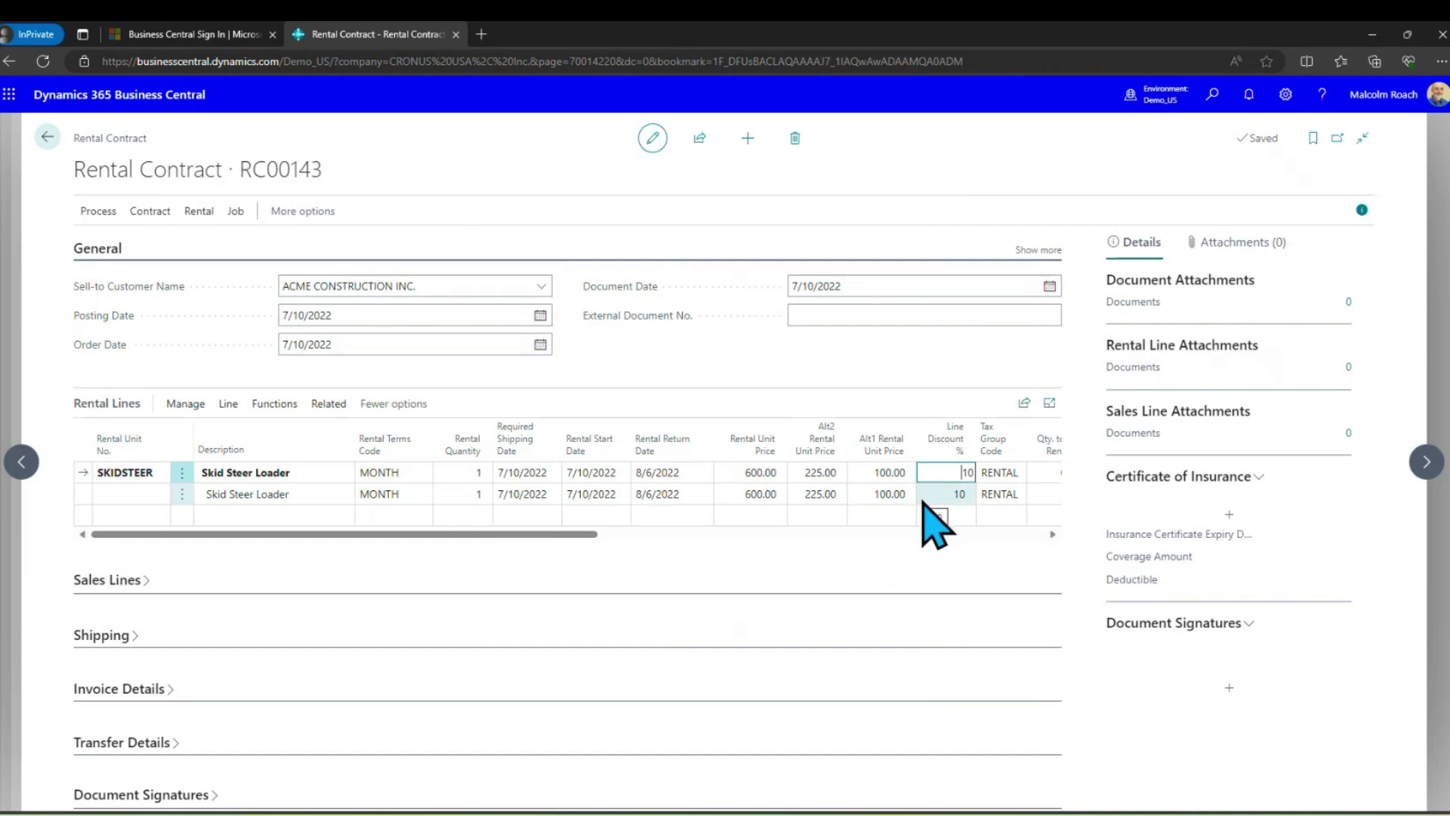
pyautogui.click(765, 473)
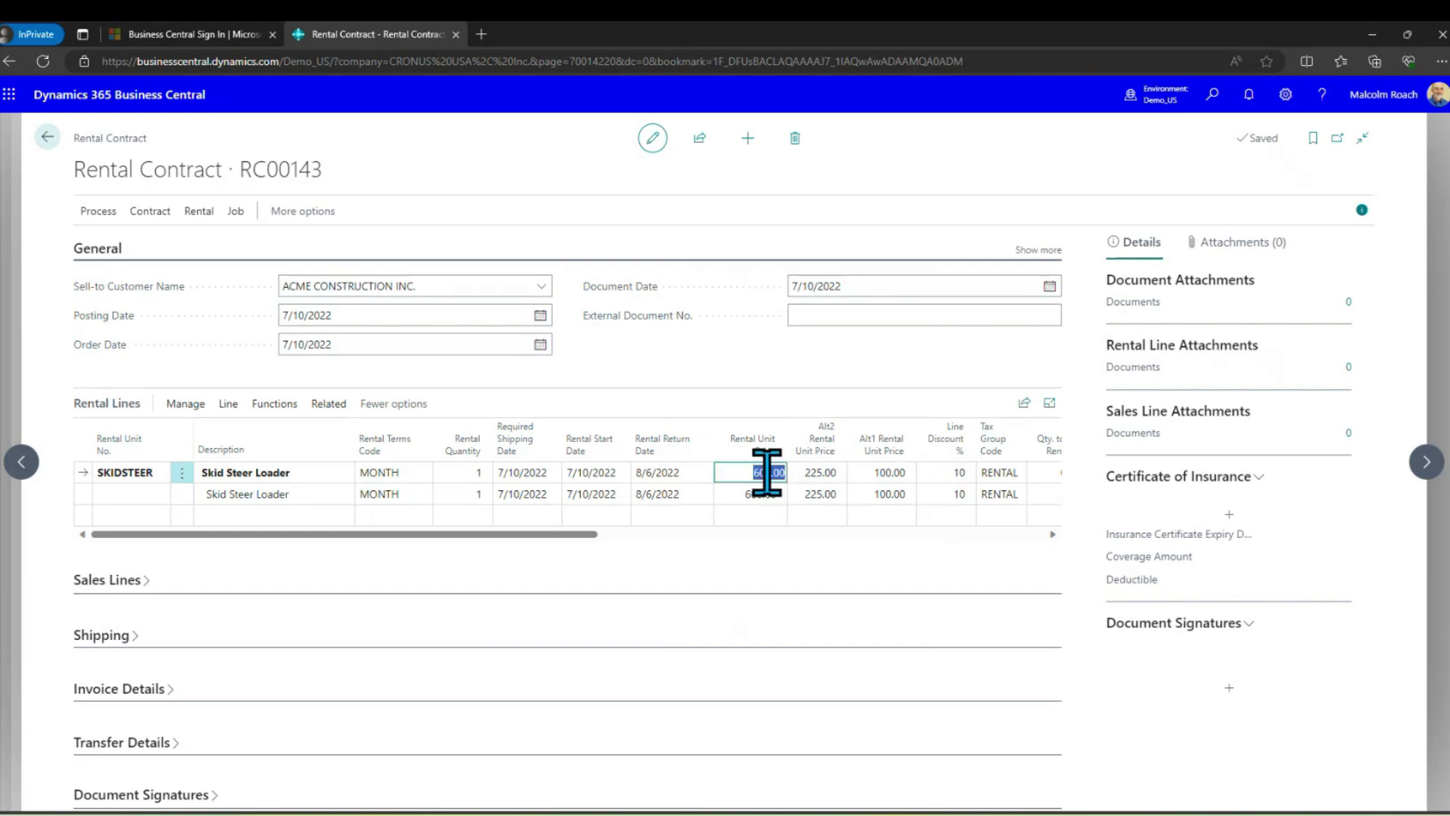
pyautogui.click(811, 469)
pyautogui.click(880, 472)
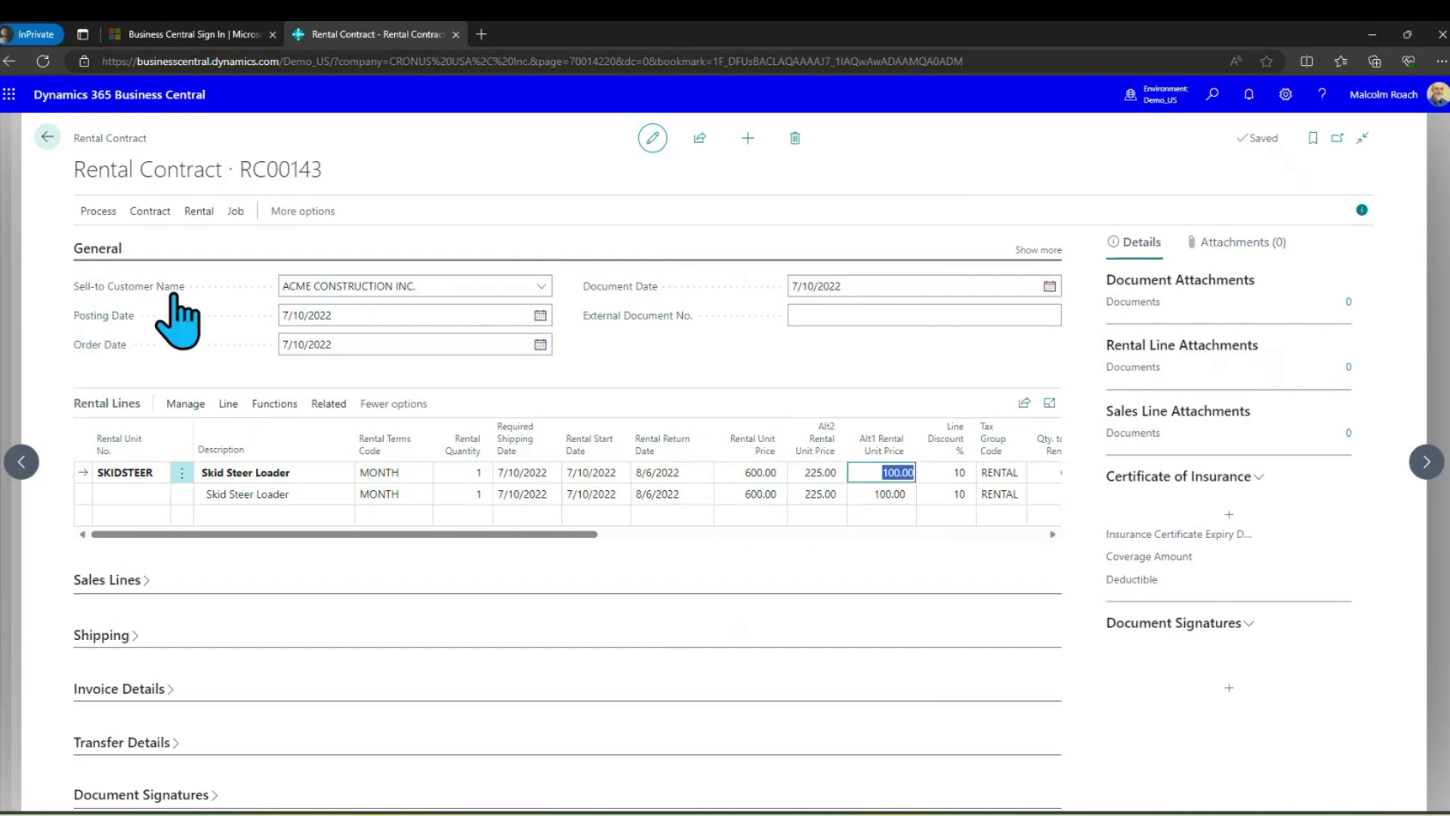
# Step: Preview RC00143 with alternate prices, zoomed to show Month $540.00, Day $90.00 and Week $202.50
pyautogui.click(98, 212)
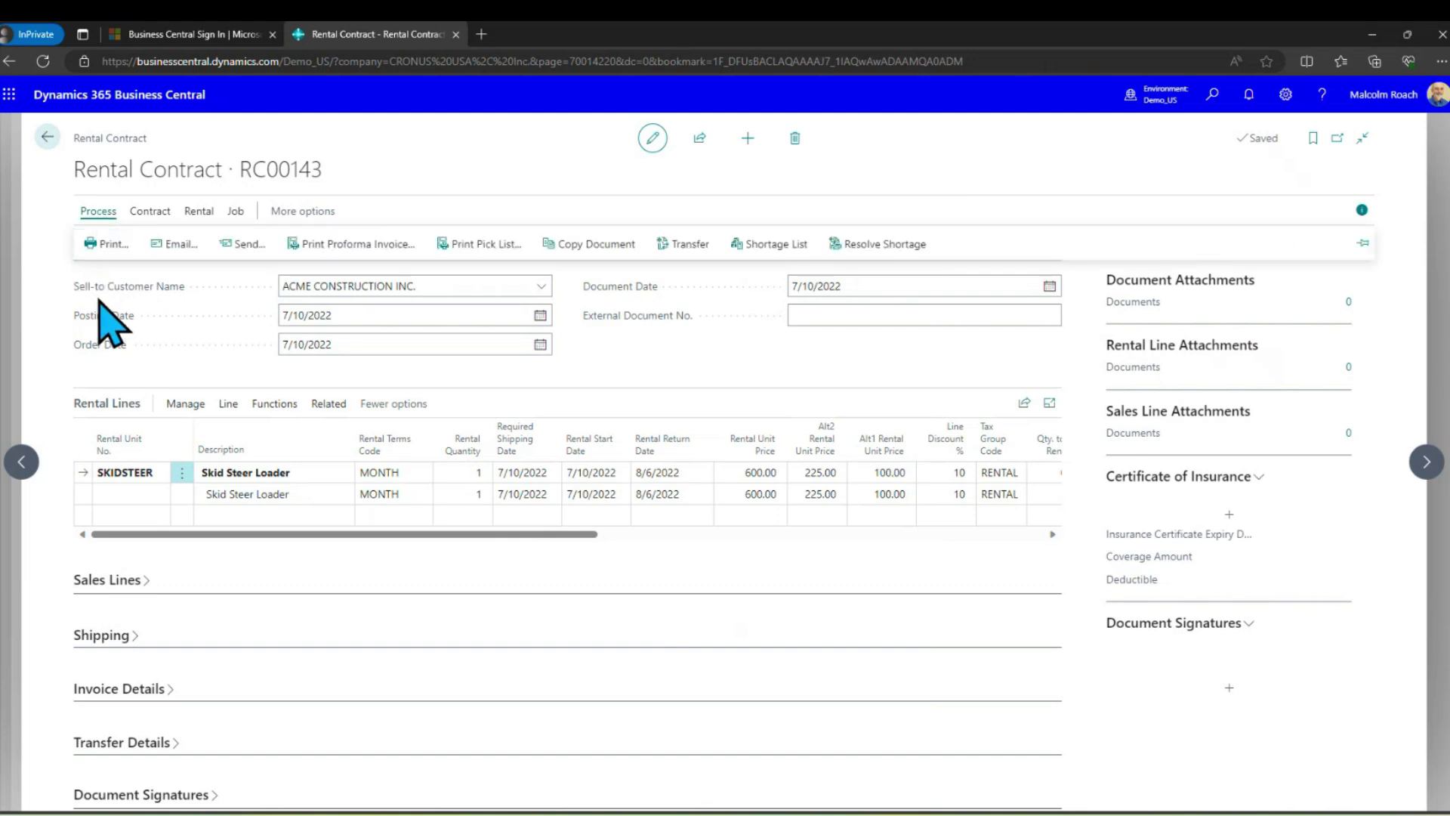
pyautogui.click(106, 243)
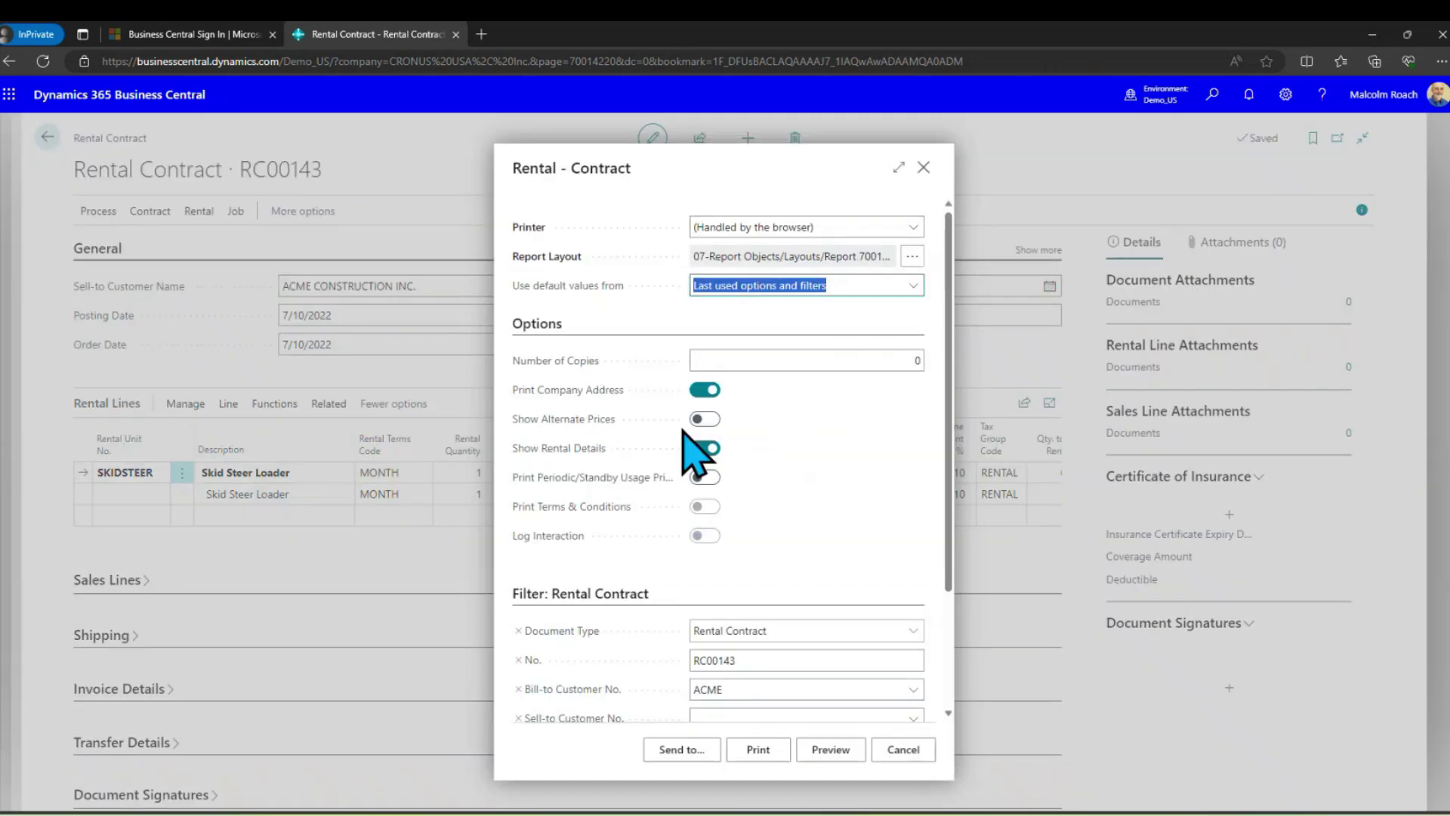
pyautogui.click(705, 418)
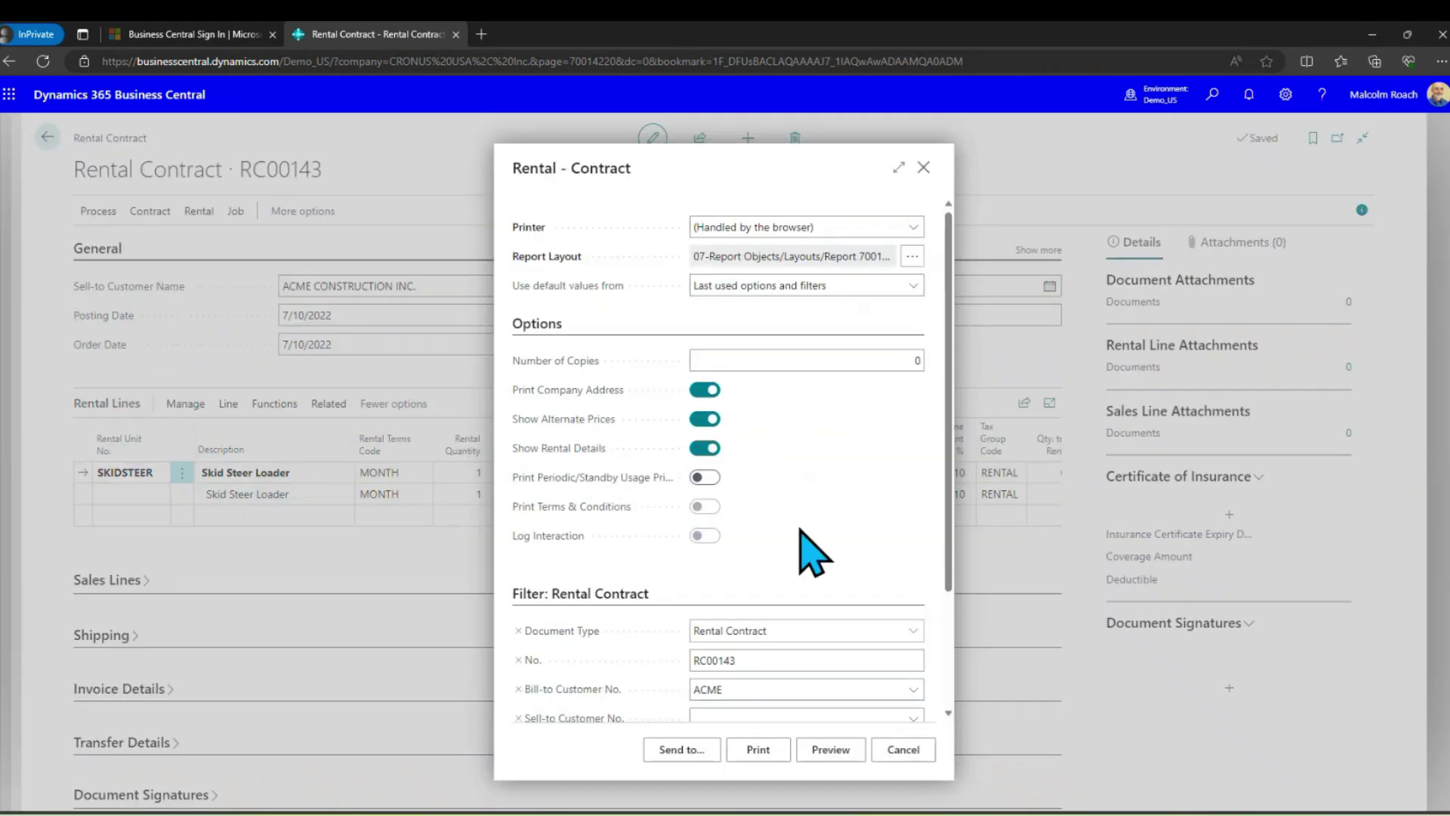
pyautogui.click(831, 749)
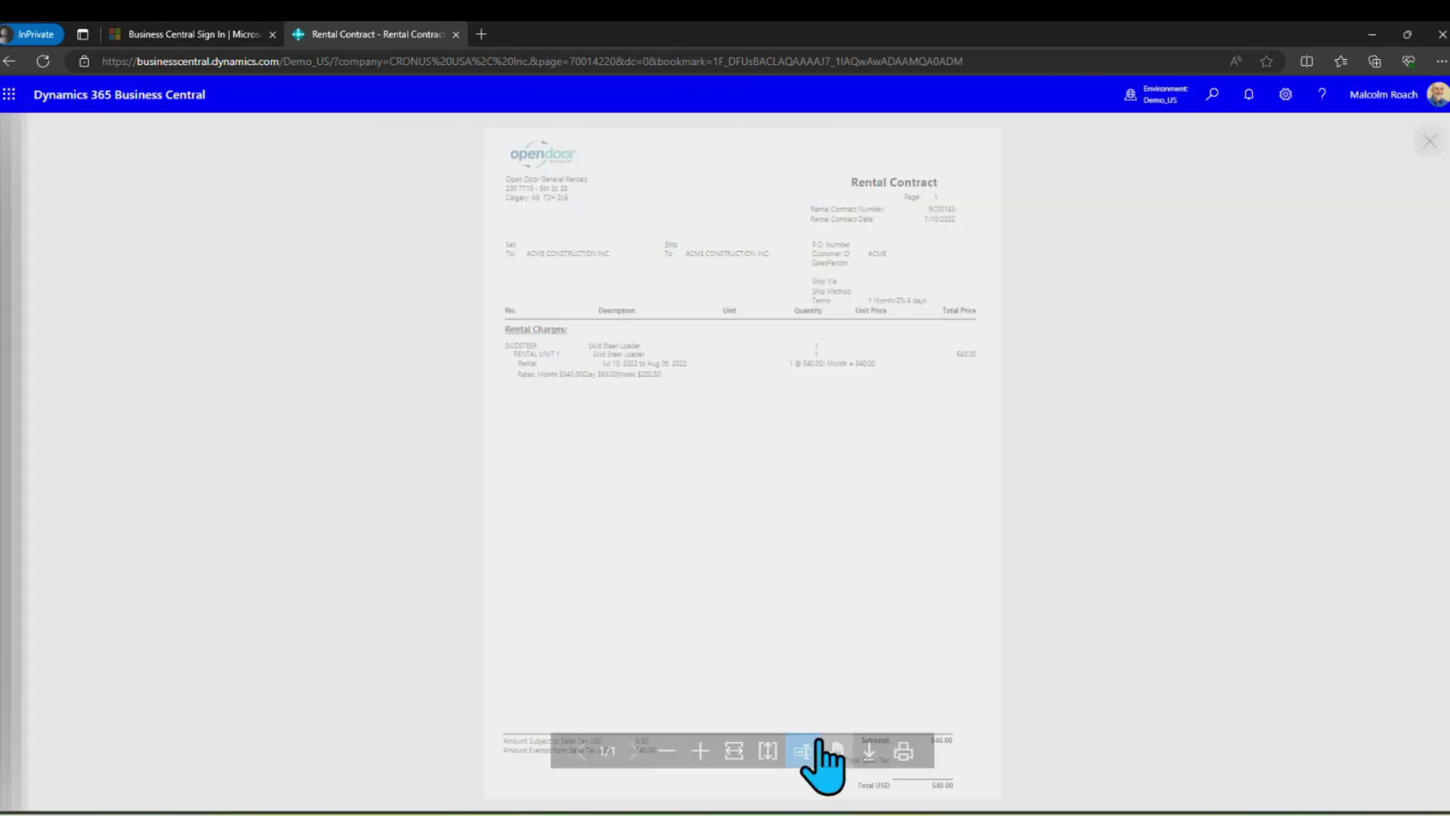
pyautogui.click(700, 750)
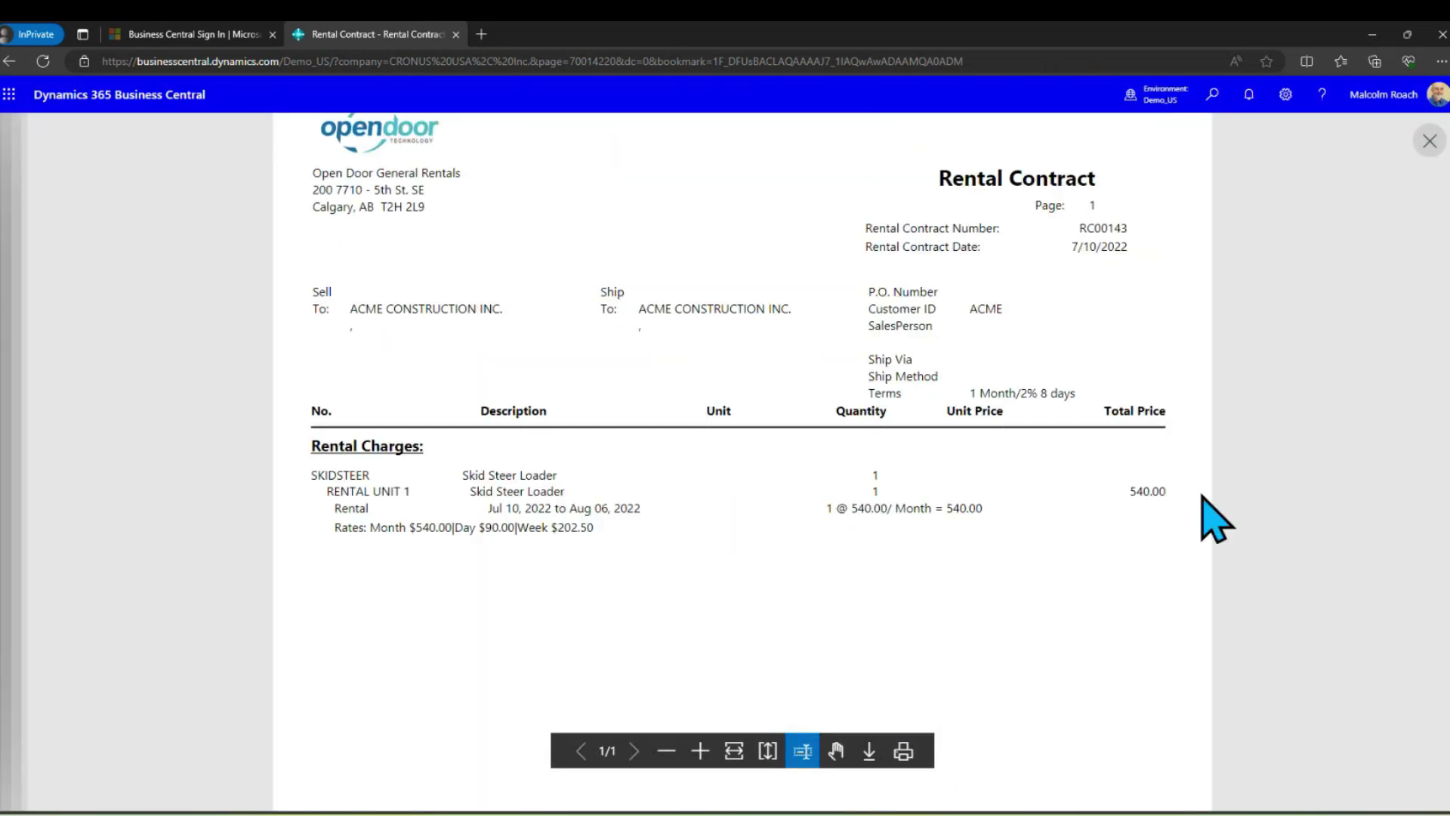